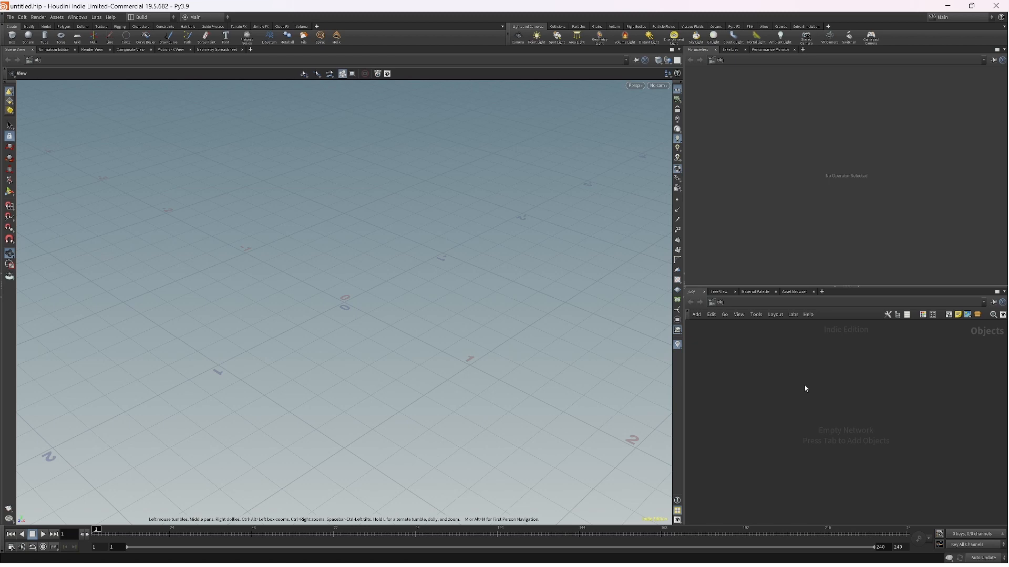
- Add a Geometry object to the empty scene network and name it Expressions
key("Tab")
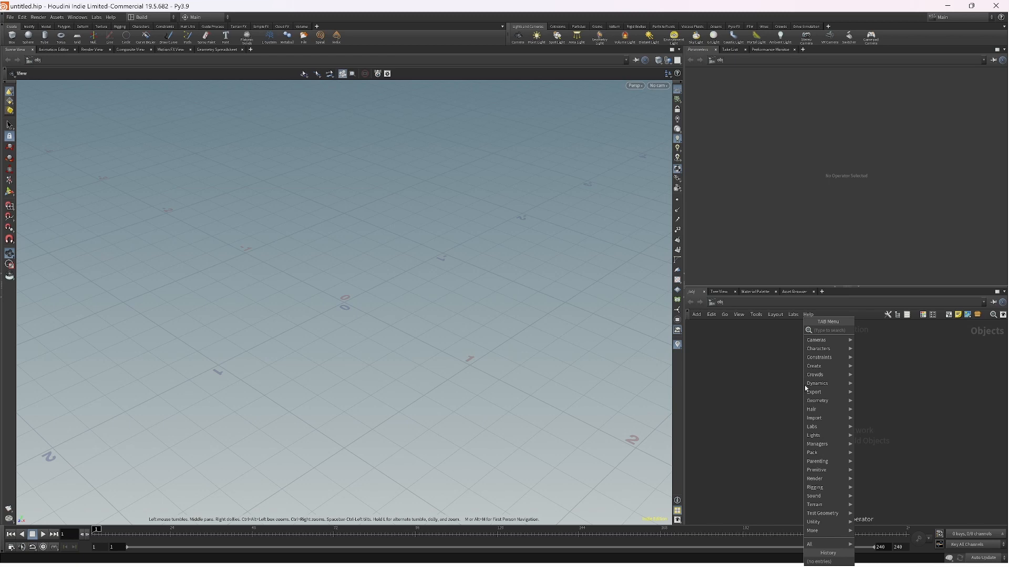
type("geo")
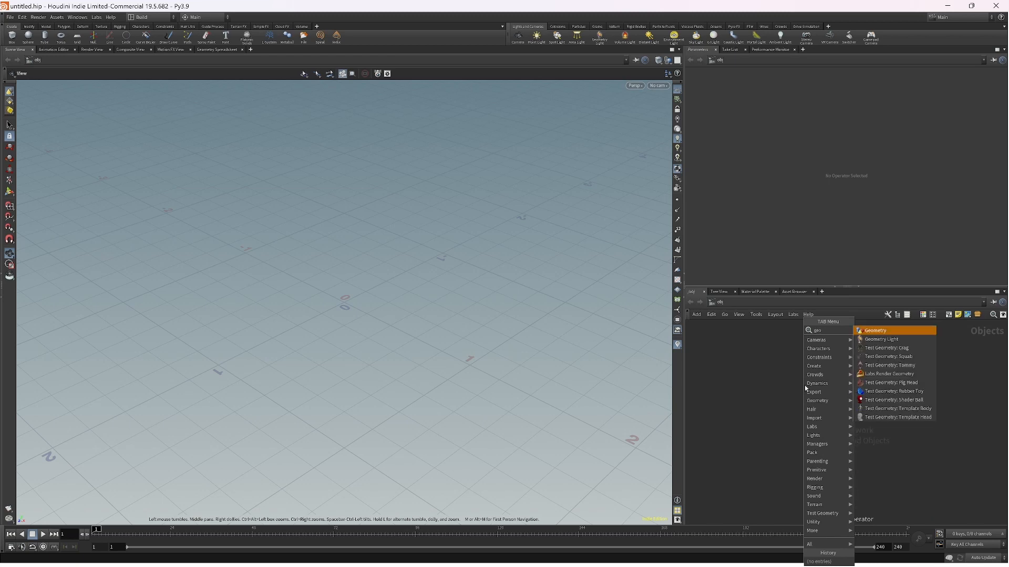
key("Return")
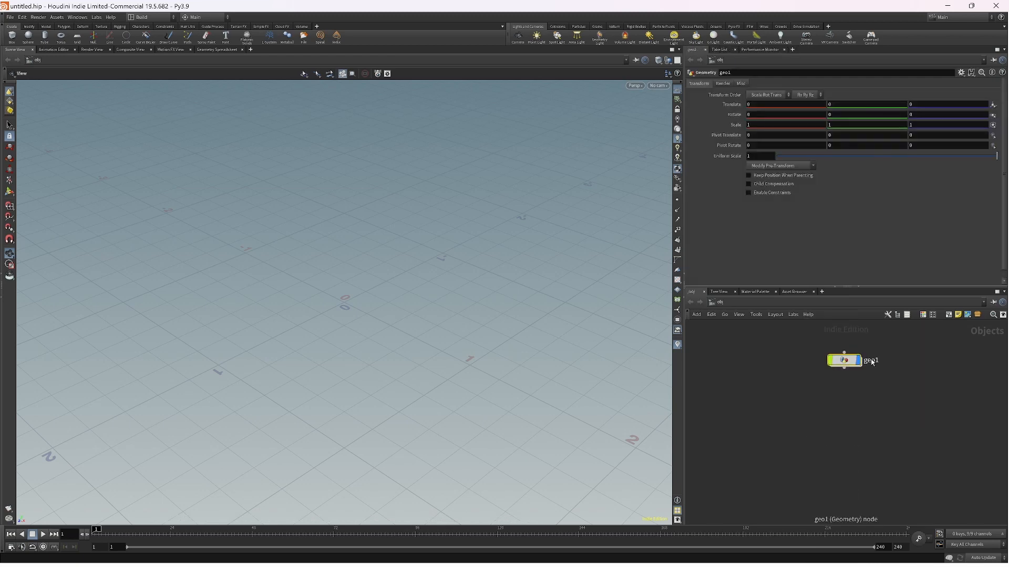
double_click(872, 361)
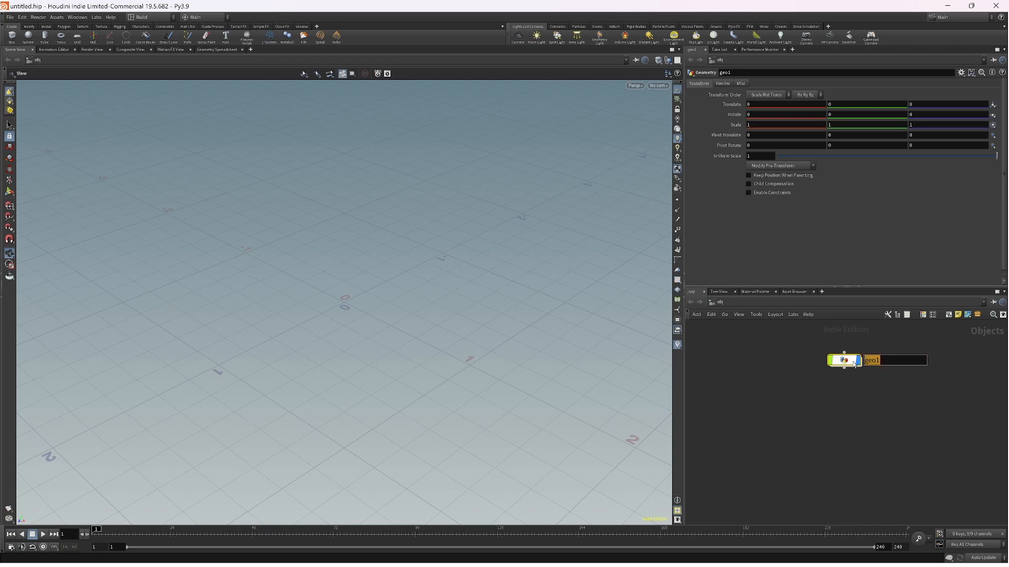
type("Expressions")
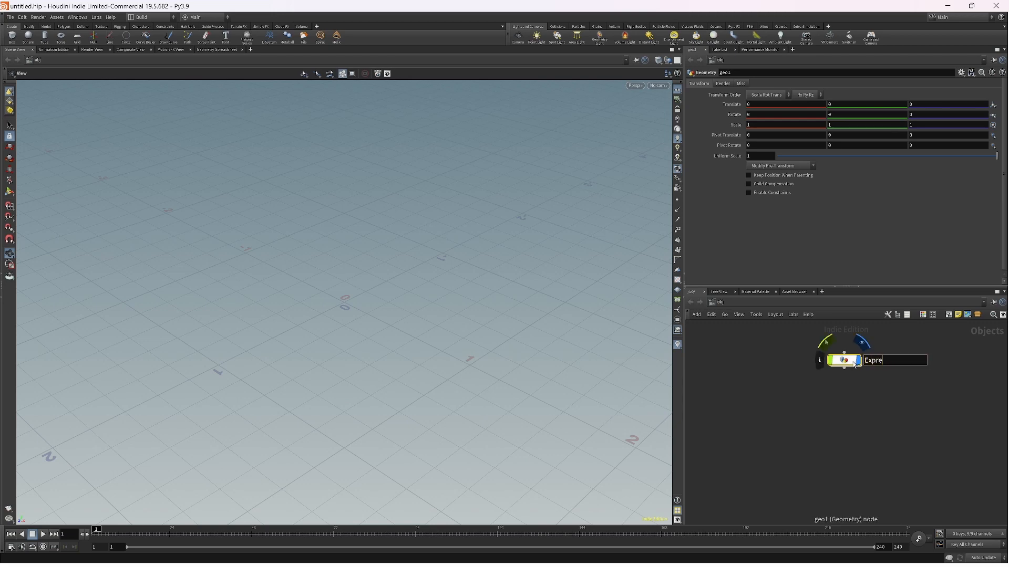
key("Return")
- Go inside the Expressions object and add a Grid node
double_click(855, 365)
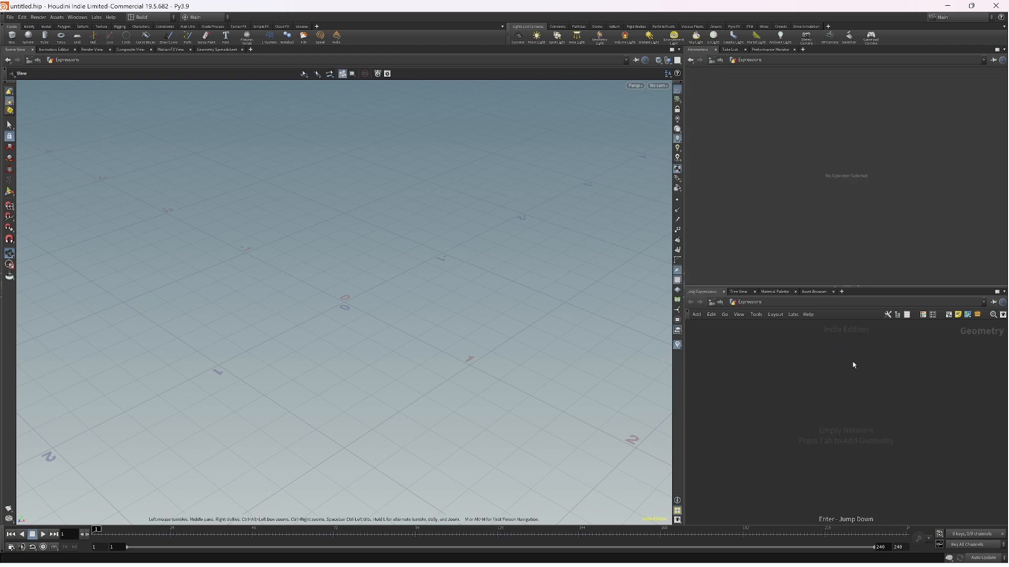
key("Tab")
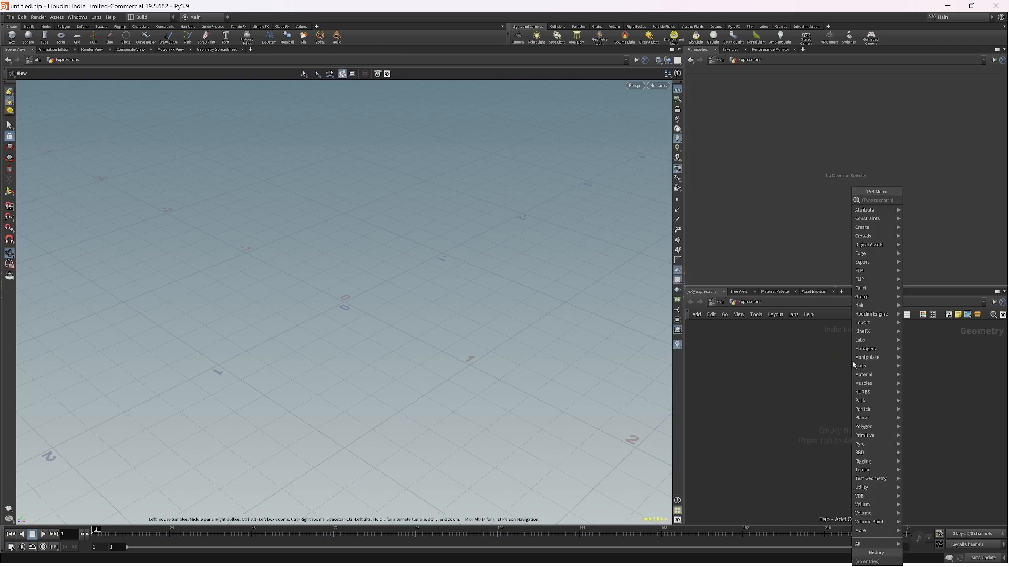
type("grid")
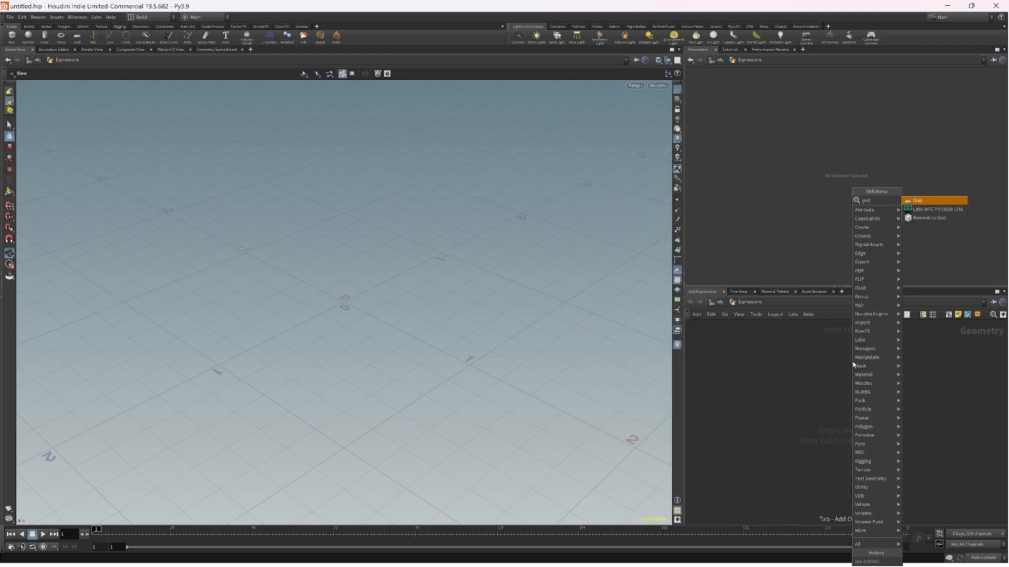
key("Return")
left_click(852, 361)
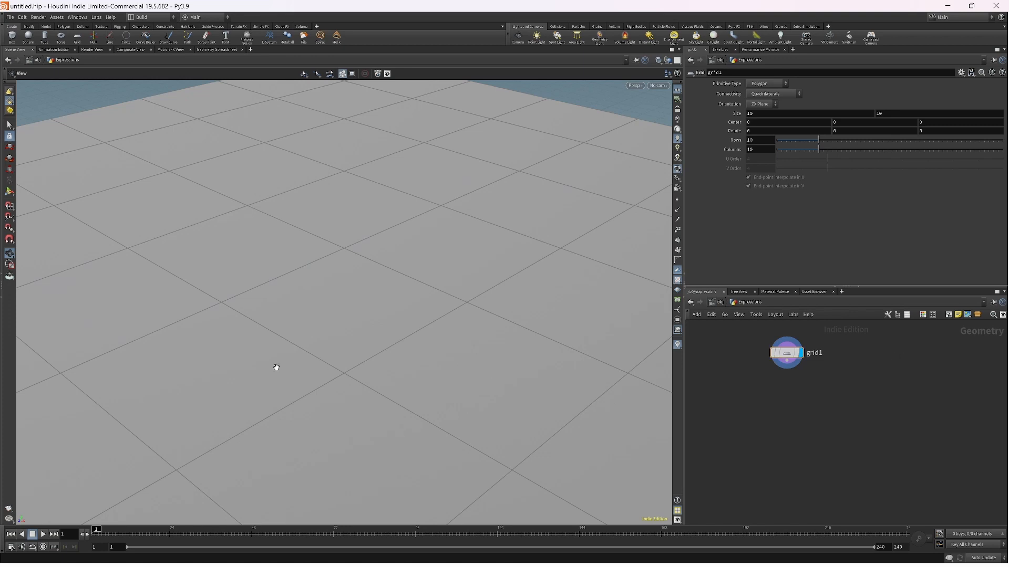
- Add a Box node beside the grid node in the Expressions network
left_click(900, 361)
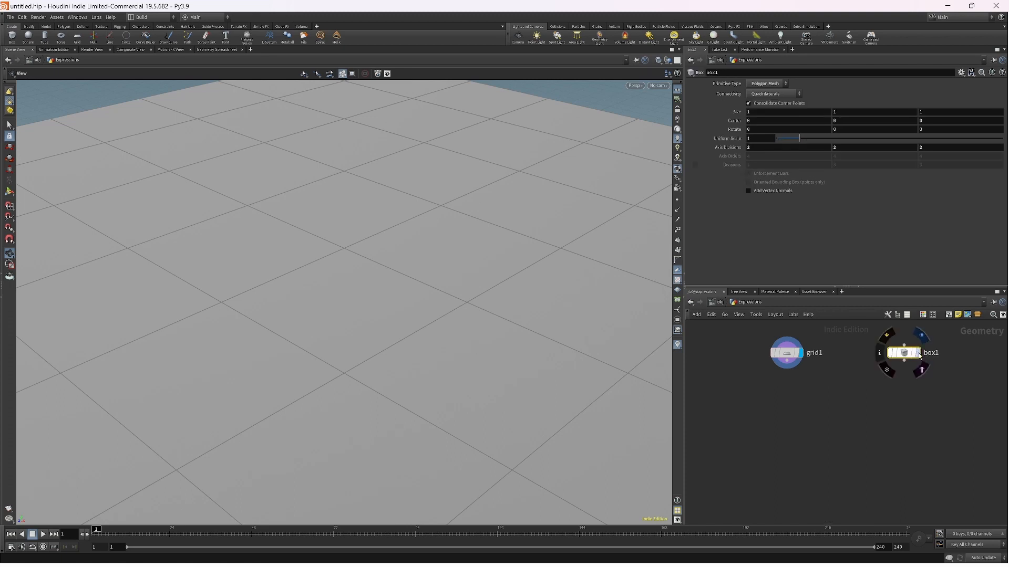
left_click(921, 357)
left_click(804, 357)
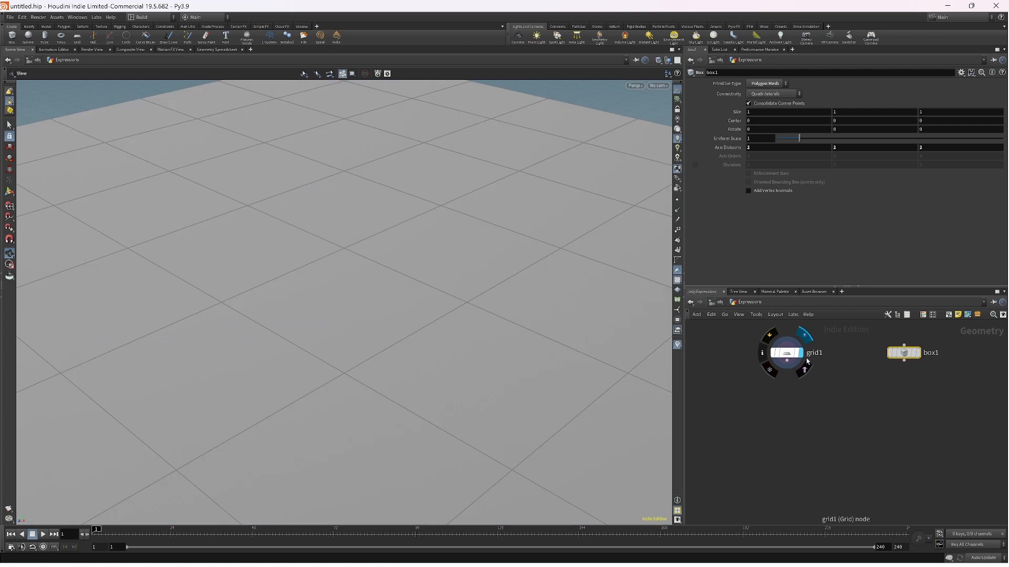
left_click(842, 402)
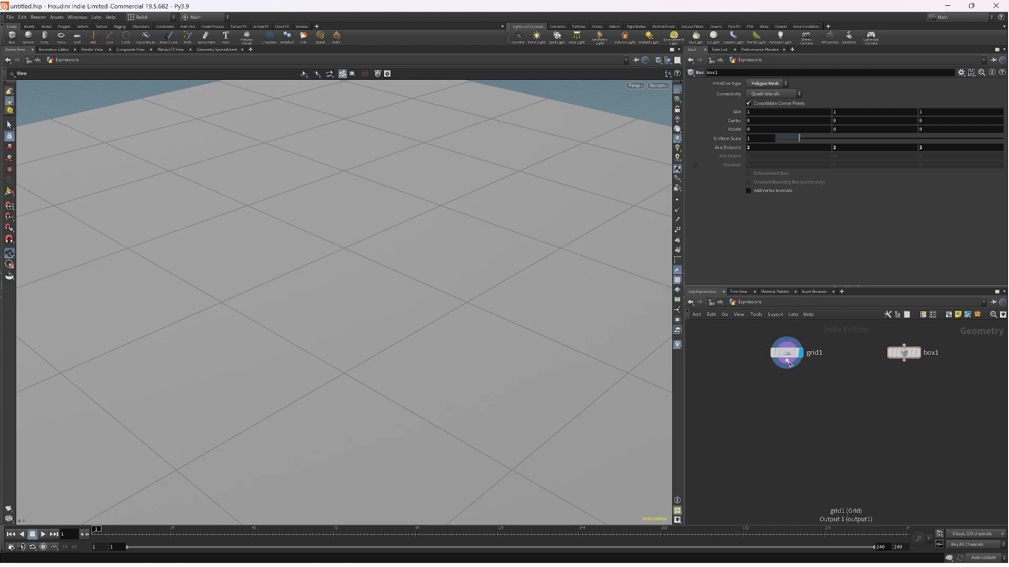
- Combine the grid and the box with a Merge node and display the merged result
left_click_drag(788, 362, 813, 386)
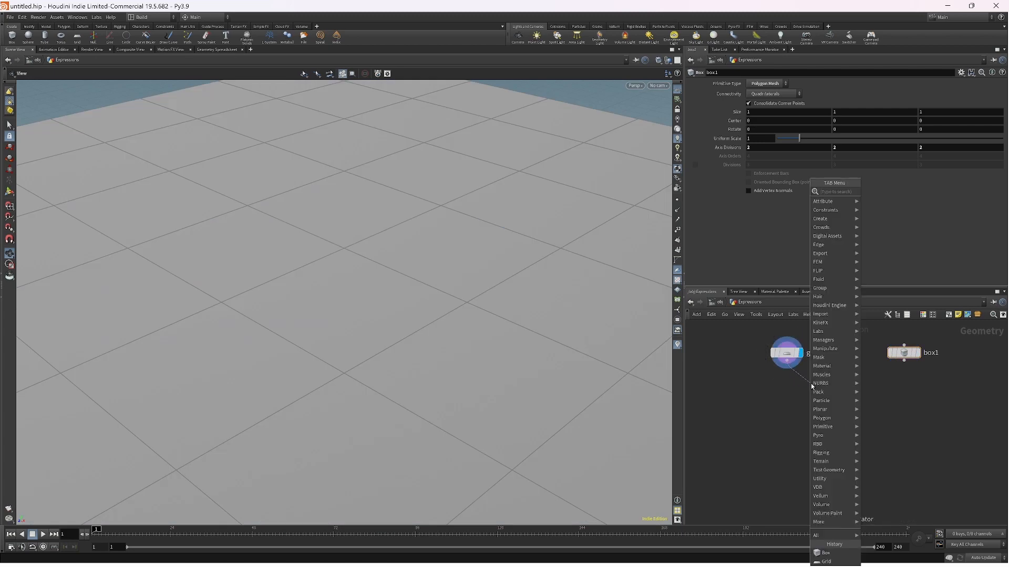
type("merge")
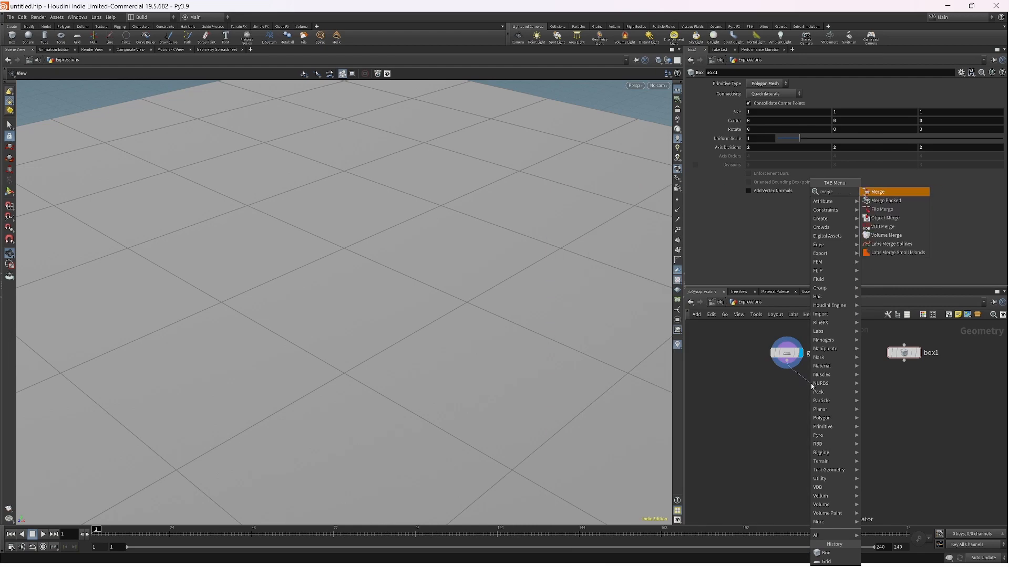
key("Return")
left_click_drag(903, 361, 824, 414)
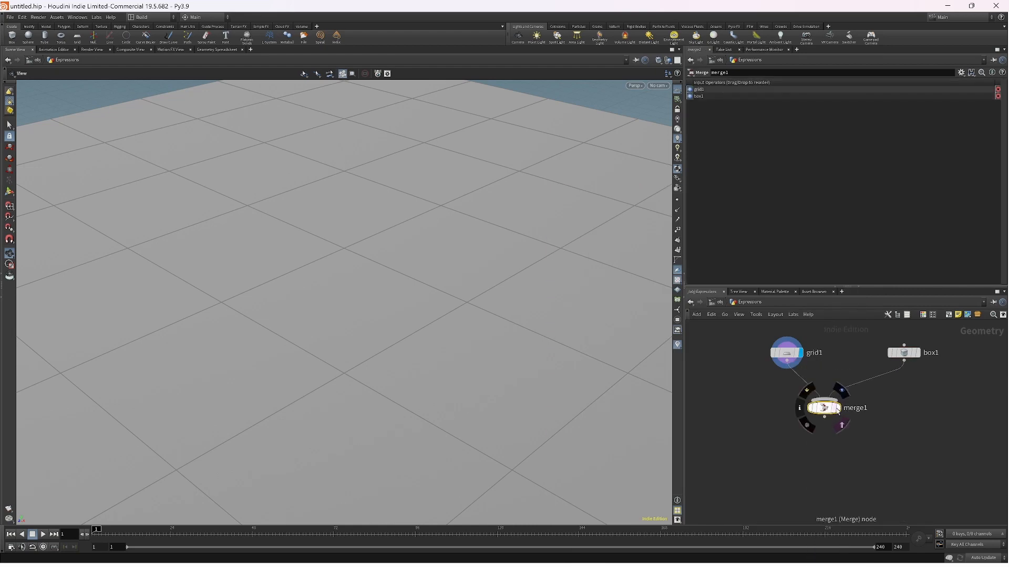
left_click(841, 411)
- Link the box's Y center to its Y size with a relative reference, using the expression ch("sizey")/2
left_click(862, 355)
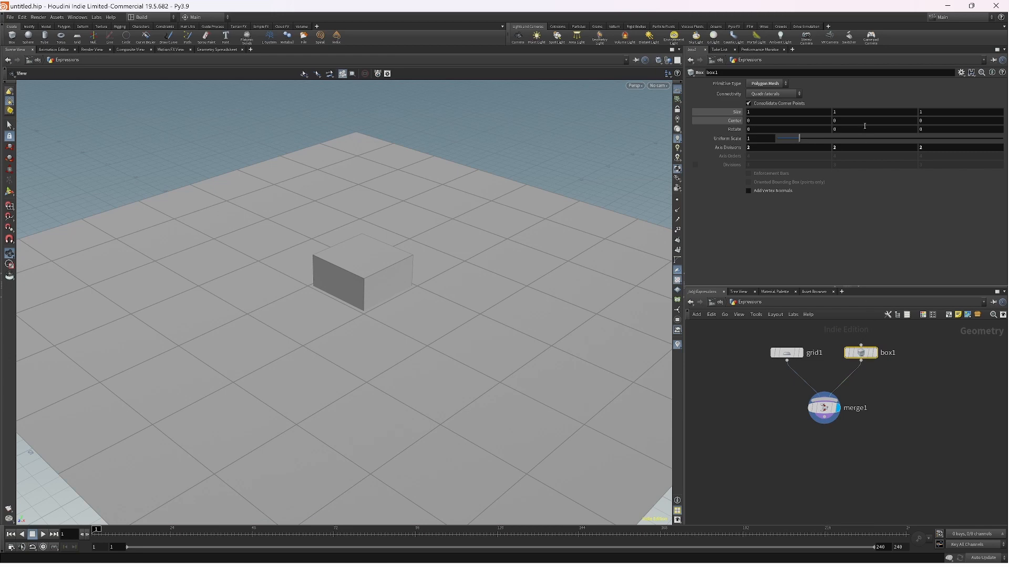
right_click(849, 112)
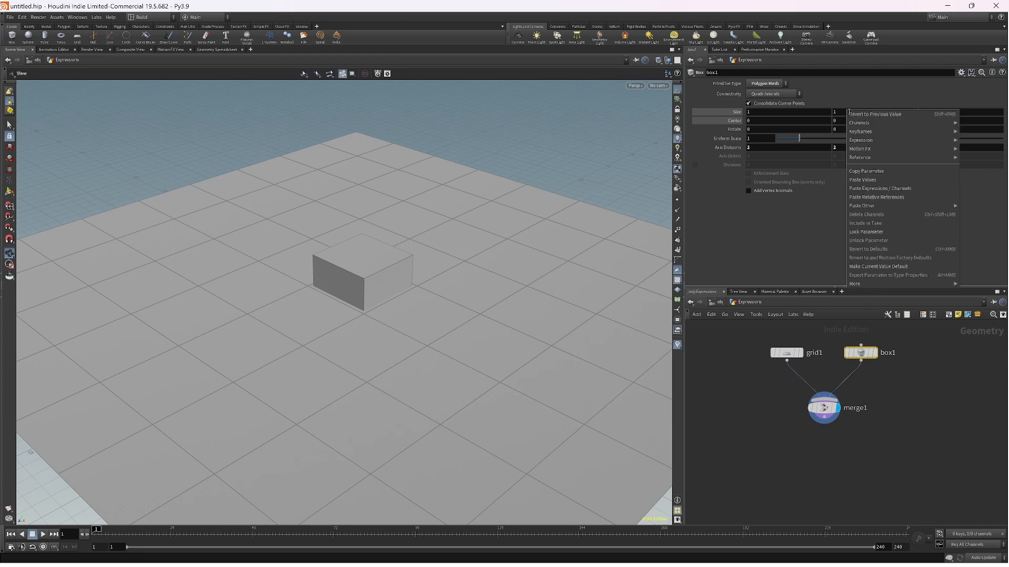
left_click(858, 172)
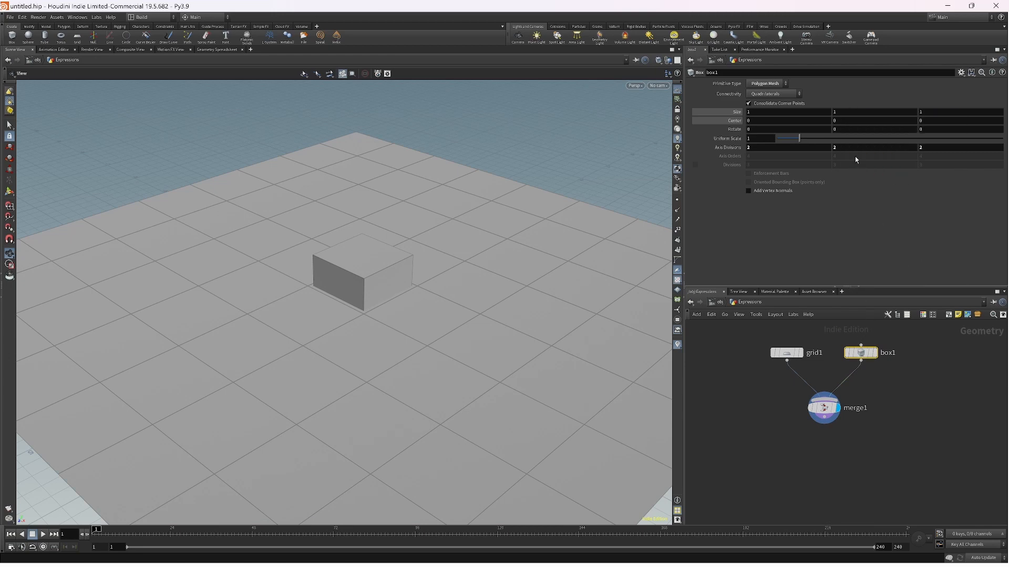
left_click(845, 121)
right_click(845, 122)
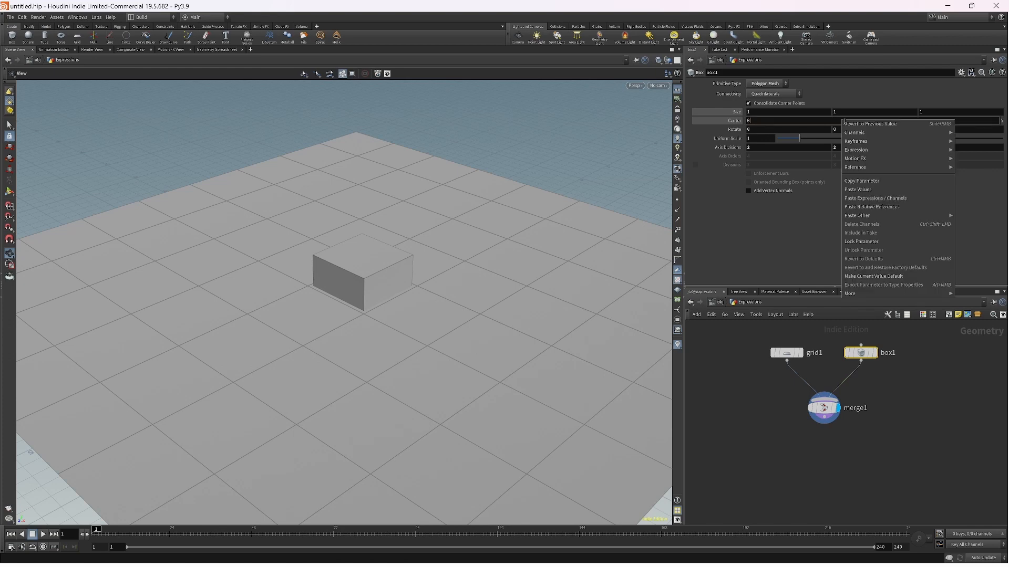
left_click(790, 121)
right_click(805, 120)
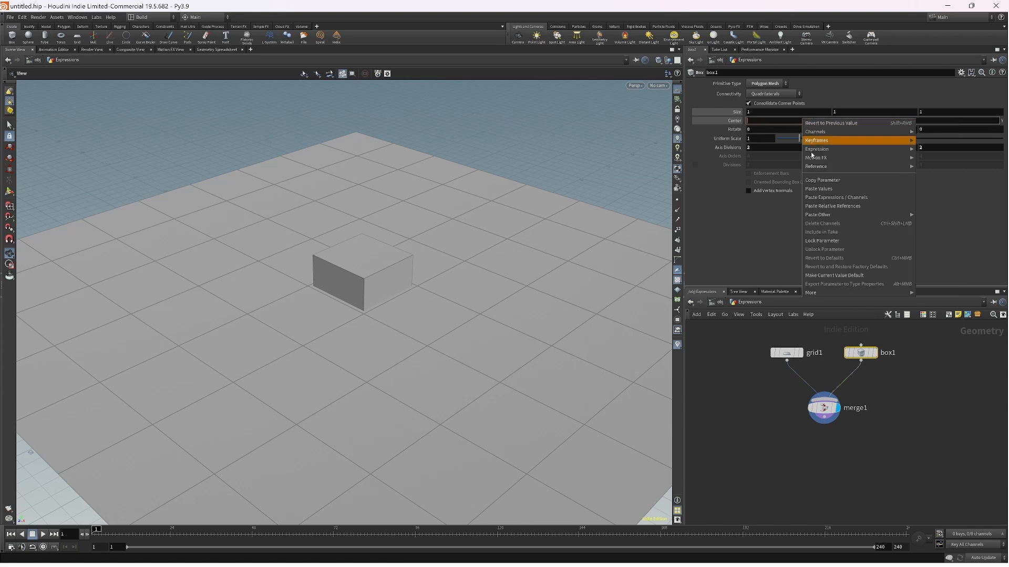
left_click(821, 207)
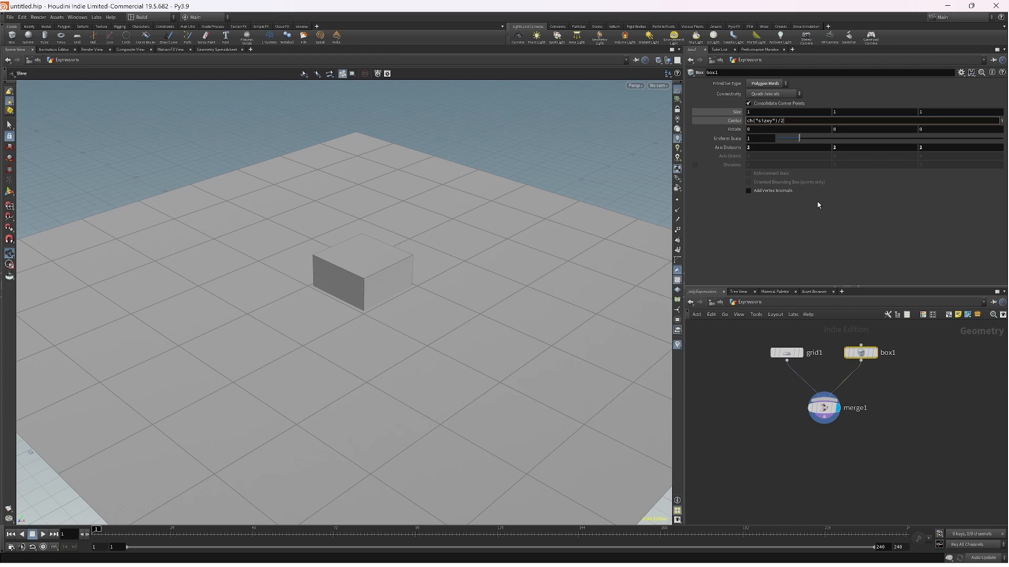
key("Return")
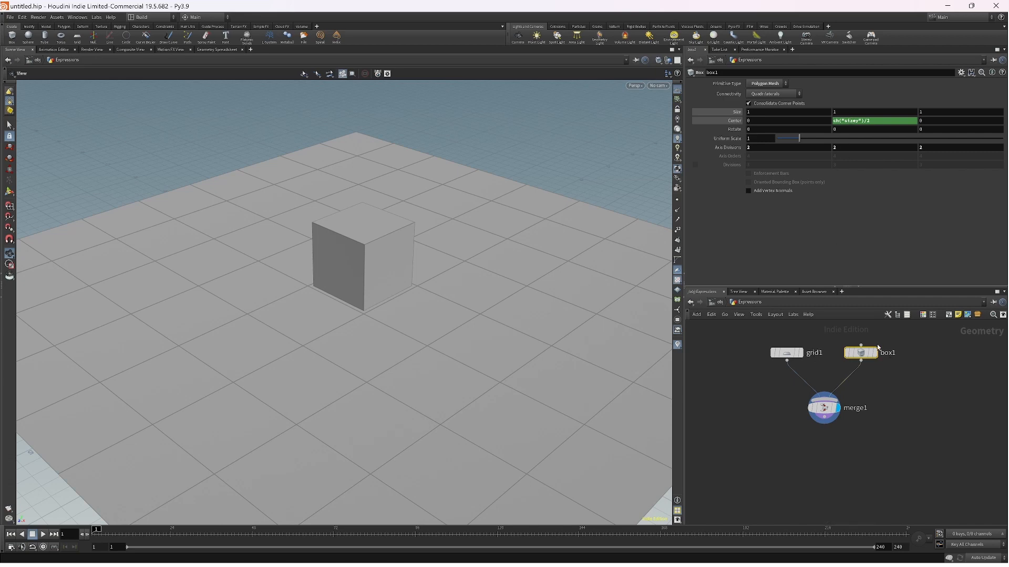
- Test the center expression by raising the box's Y size to 2, and undo the size change
mouse_move(866, 356)
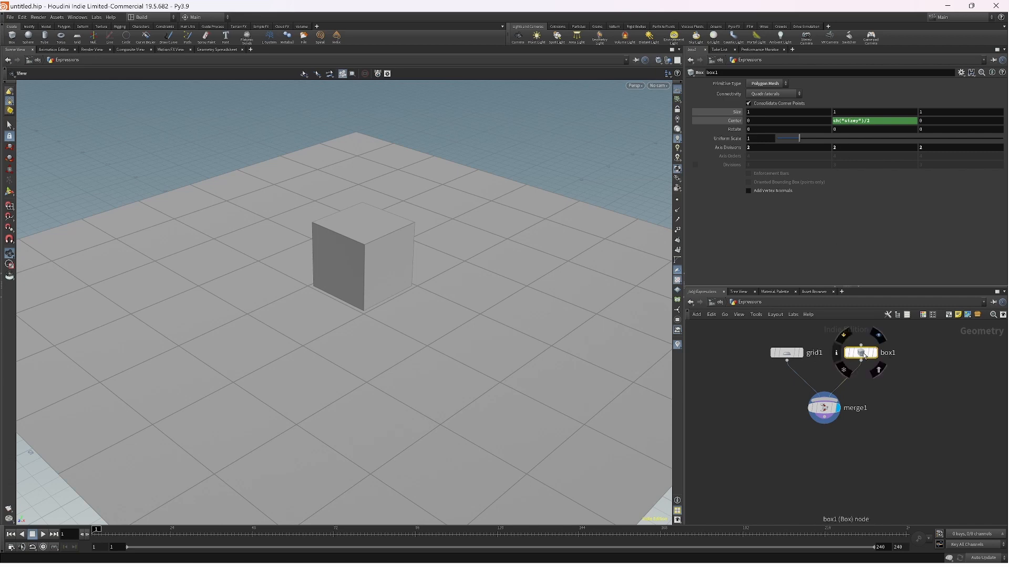
middle_click(845, 111)
middle_click_drag(844, 111, 858, 93)
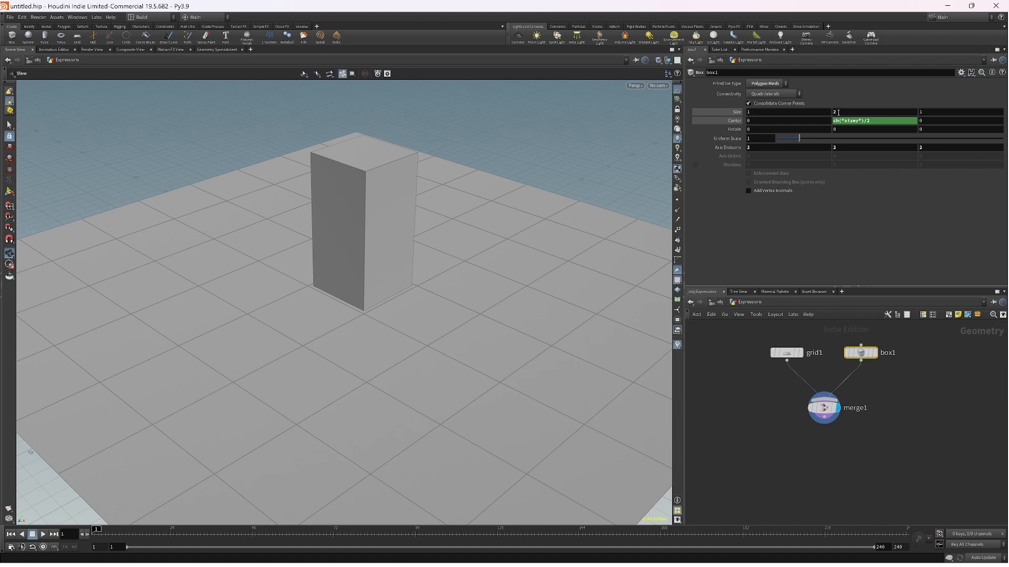
key("ctrl+z")
- Return to the object level, add a second Geometry object beside Expressions and name it Match_Size
left_click(715, 303)
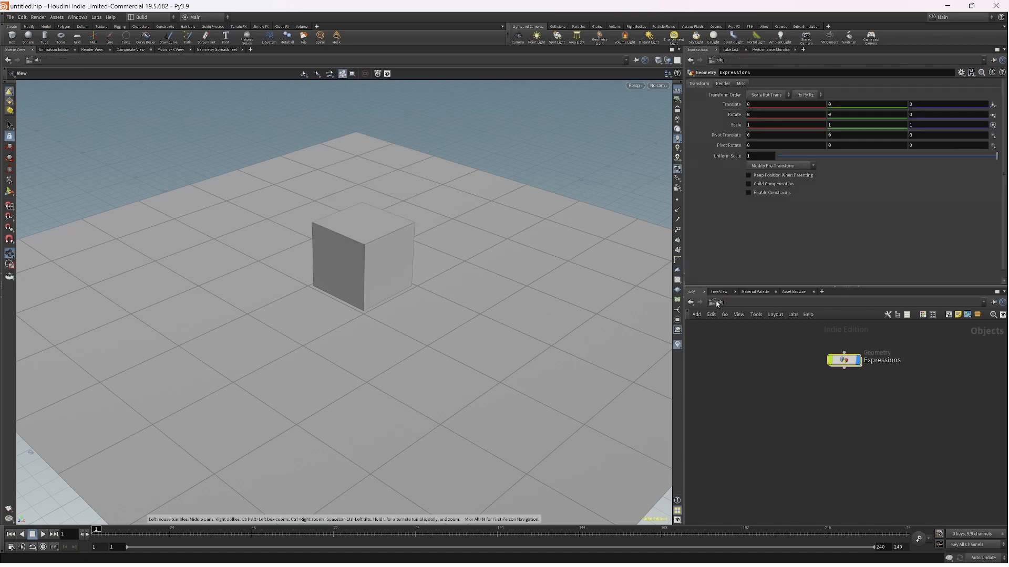
left_click_drag(851, 369, 758, 368)
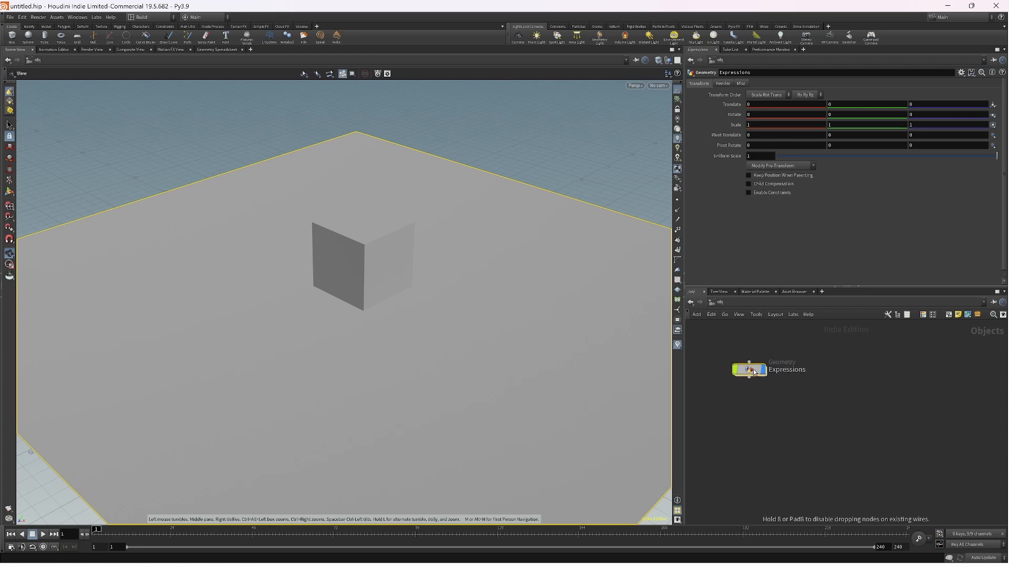
key("Tab")
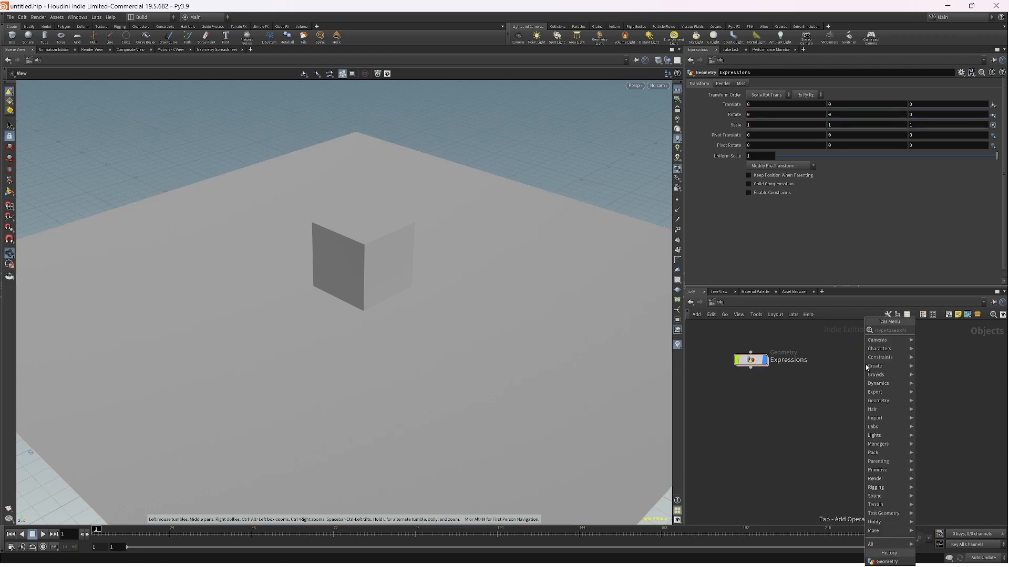
type("ge")
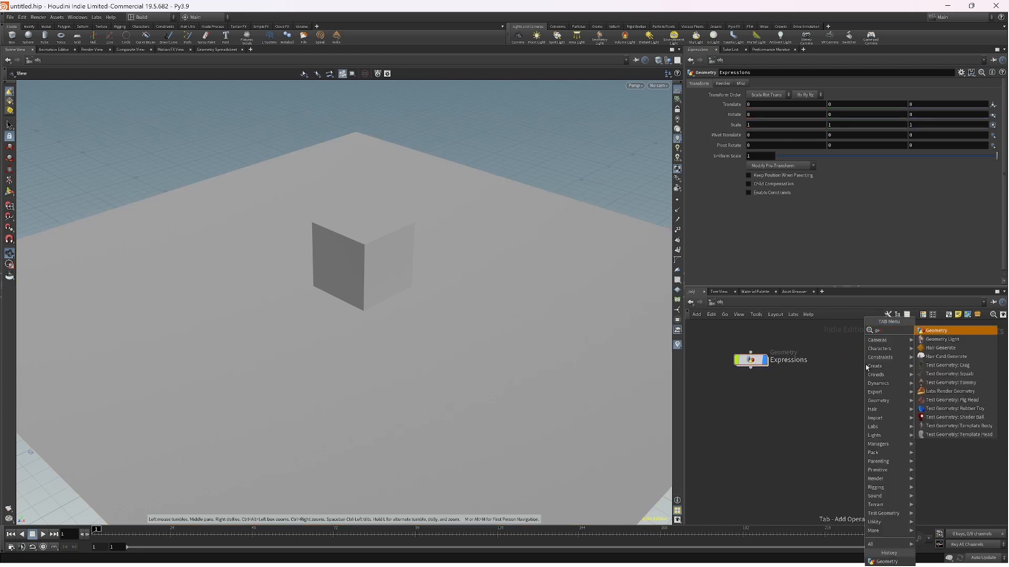
key("Return")
left_click(885, 364)
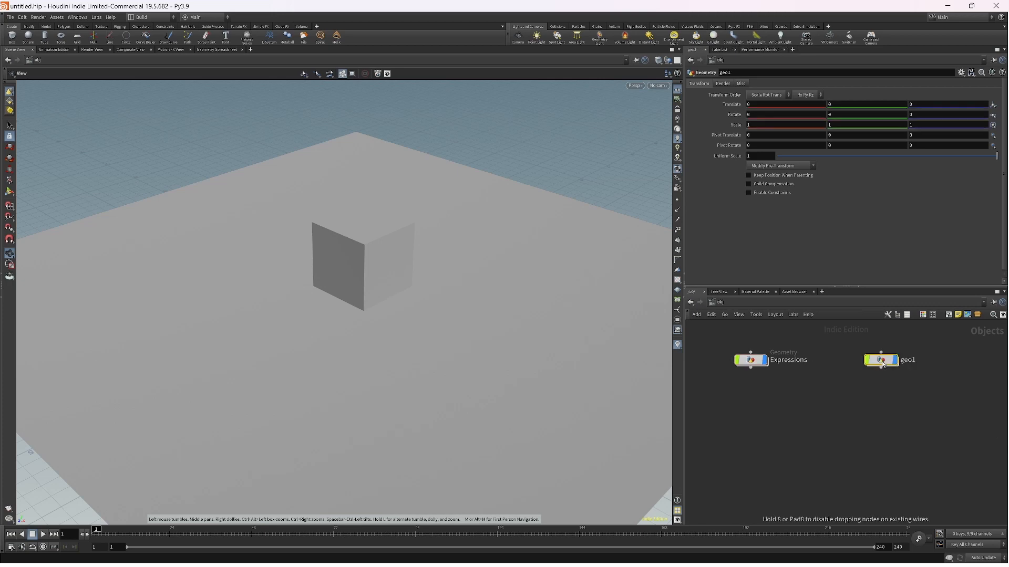
double_click(910, 361)
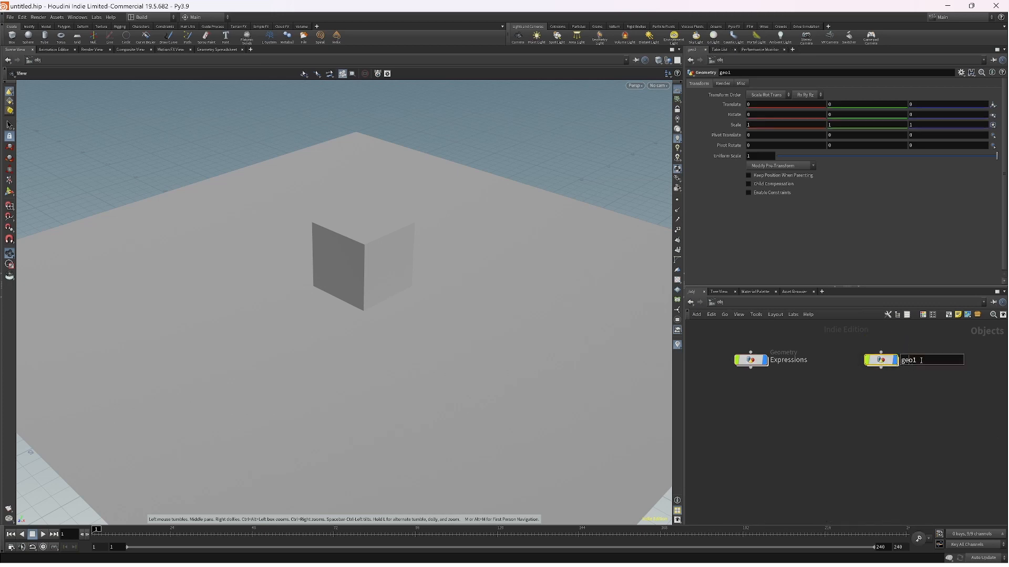
type("Mat")
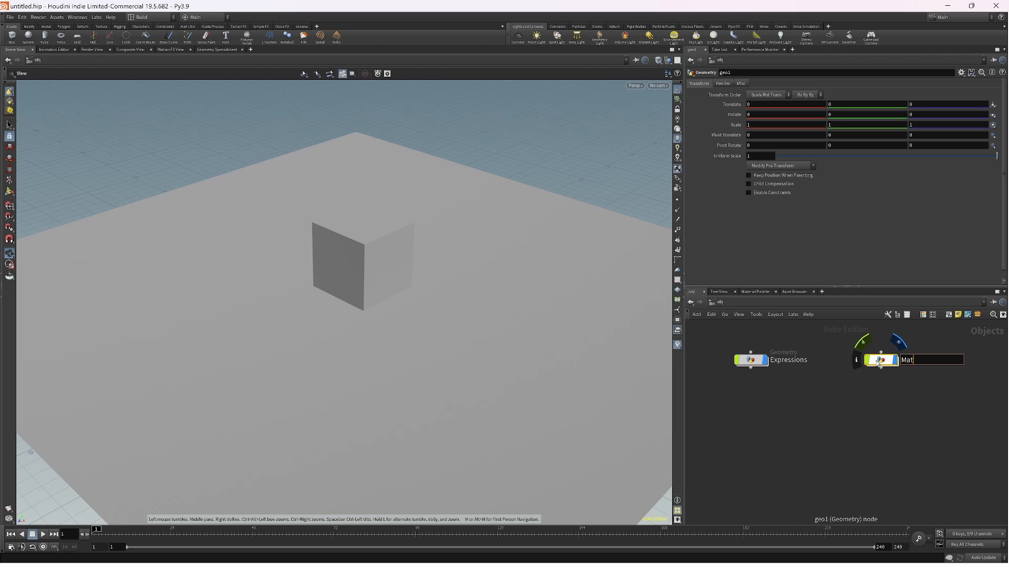
type("ch_Size")
key("Return")
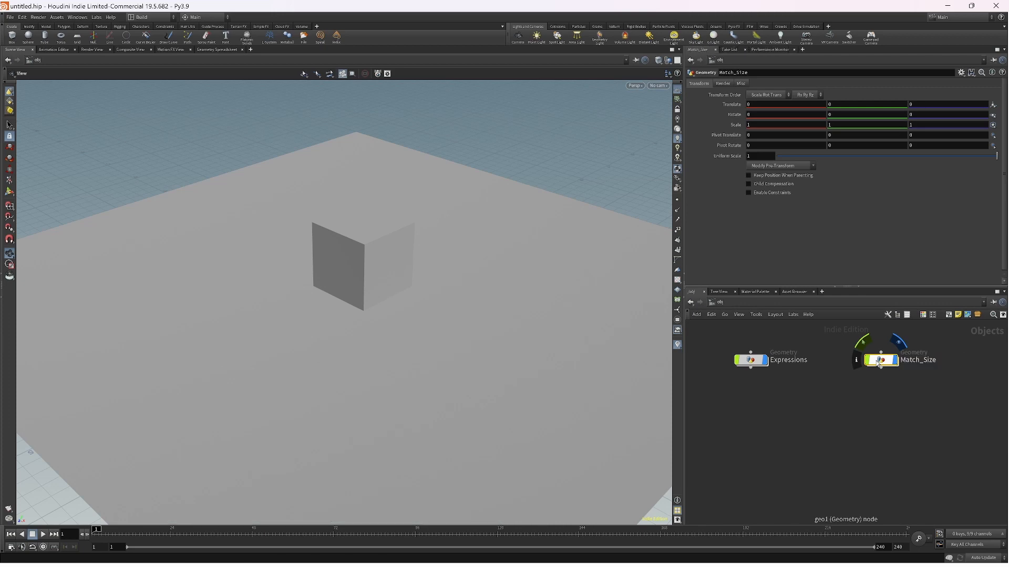
- Go inside the Match_Size object and add a Grid node
key("Return")
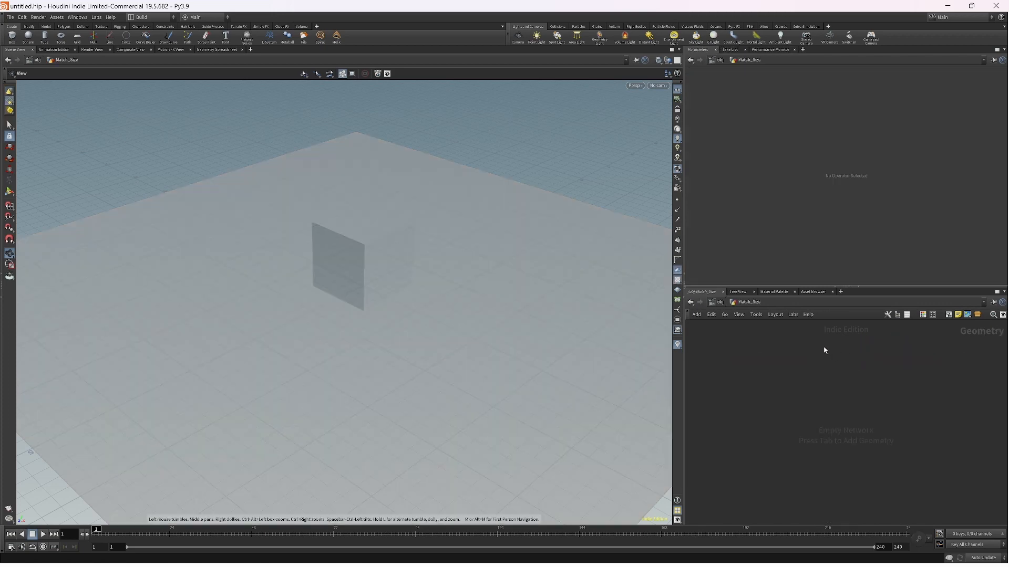
key("Tab")
type("box")
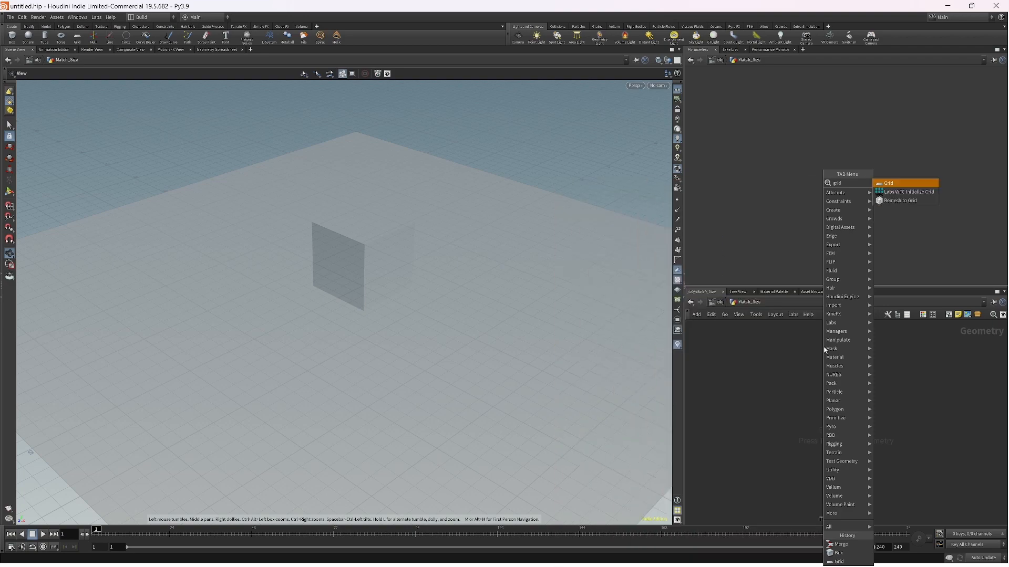
key("Return")
left_click(769, 365)
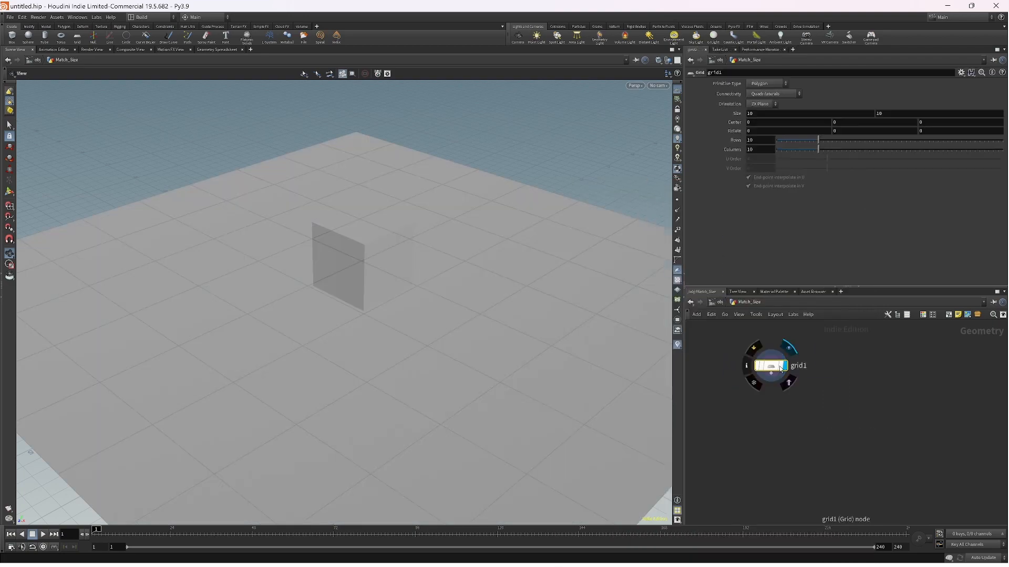
- Add a Box node beside the grid in the Match_Size network
key("Tab")
type("box")
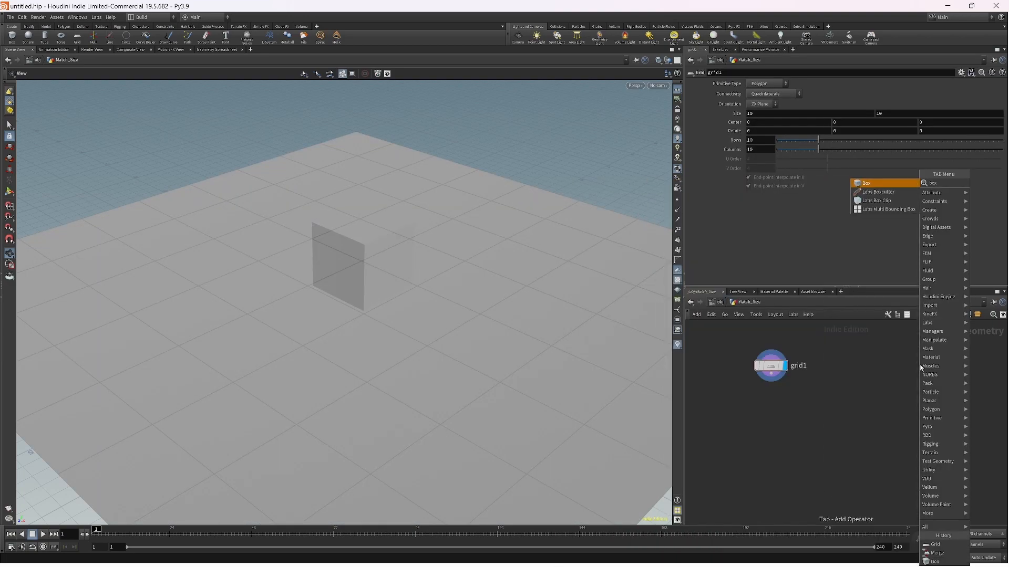
key("Return")
left_click(922, 369)
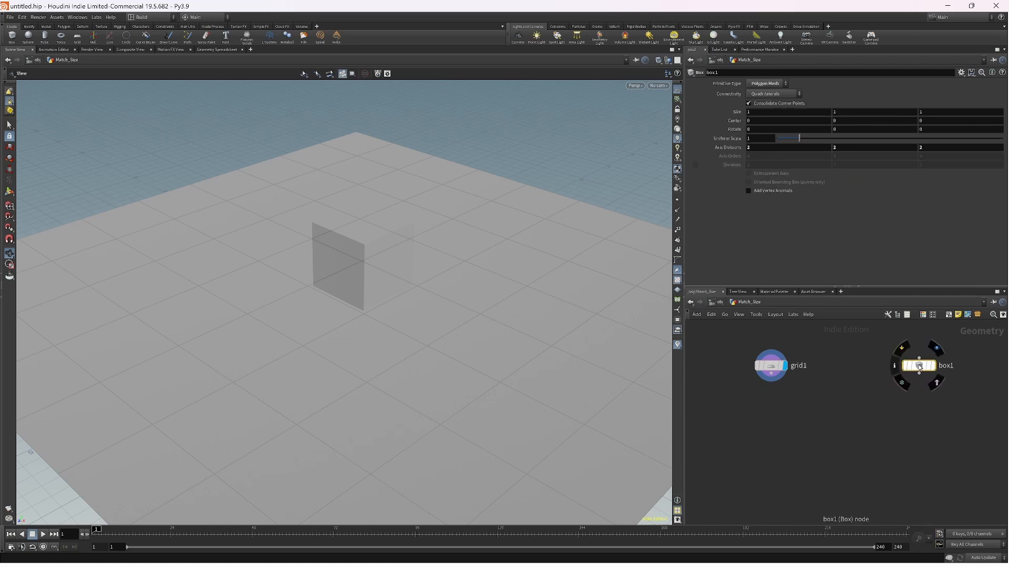
- Combine the grid and the box in a new Merge node placed below and between them
left_click(771, 381)
key("Tab")
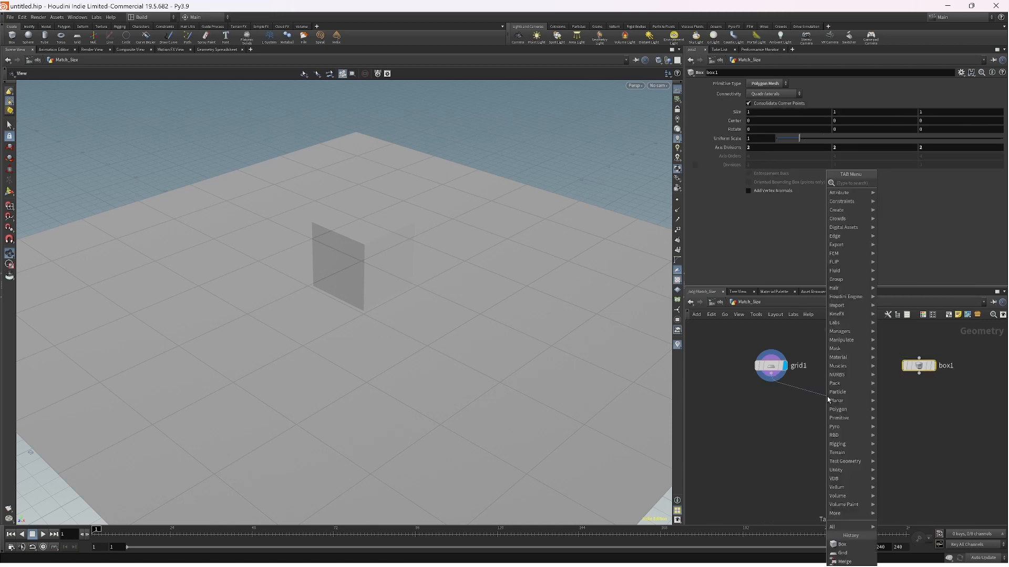
type("mer")
key("Return")
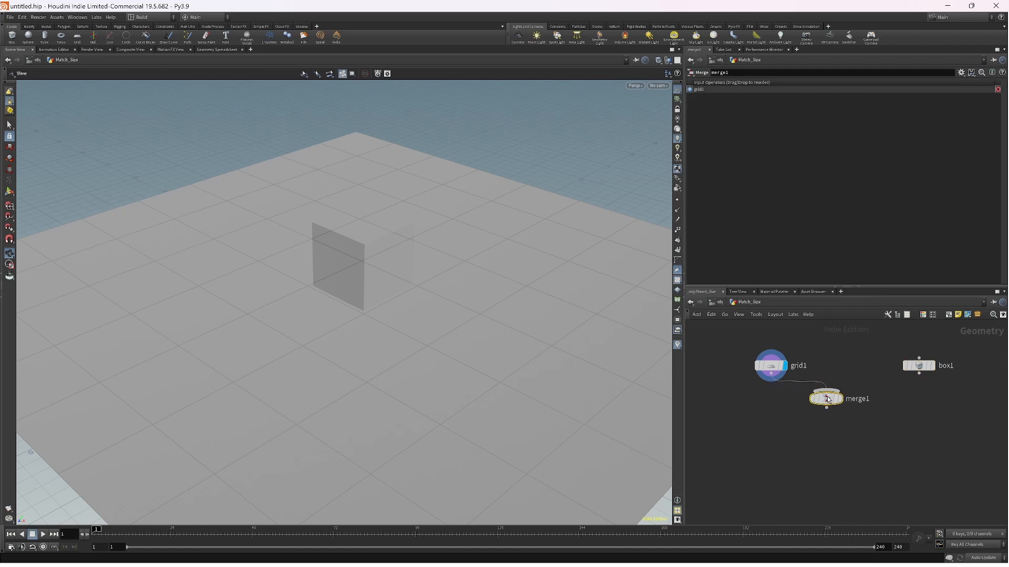
left_click(915, 376)
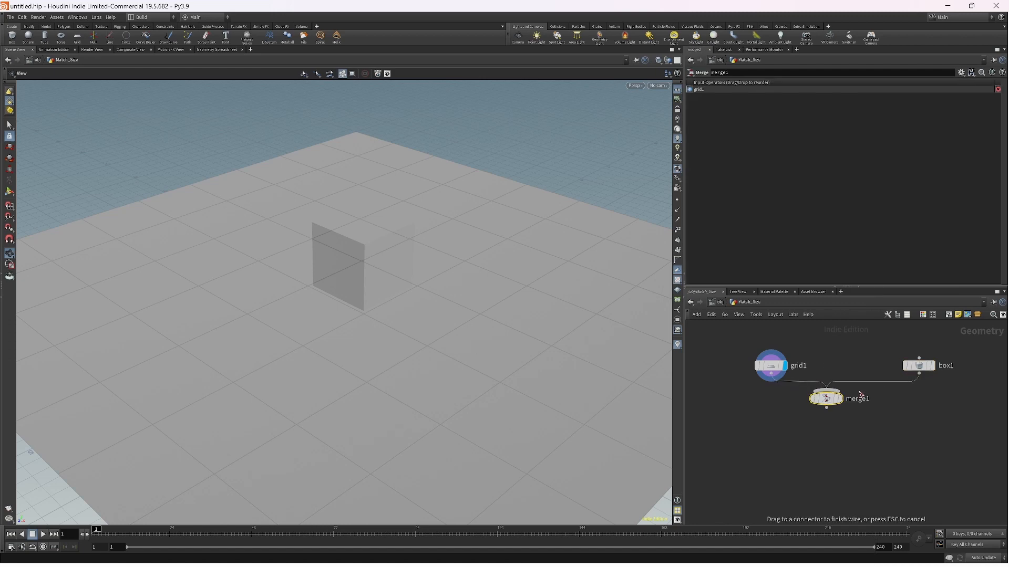
left_click(856, 394)
left_click_drag(830, 399, 840, 433)
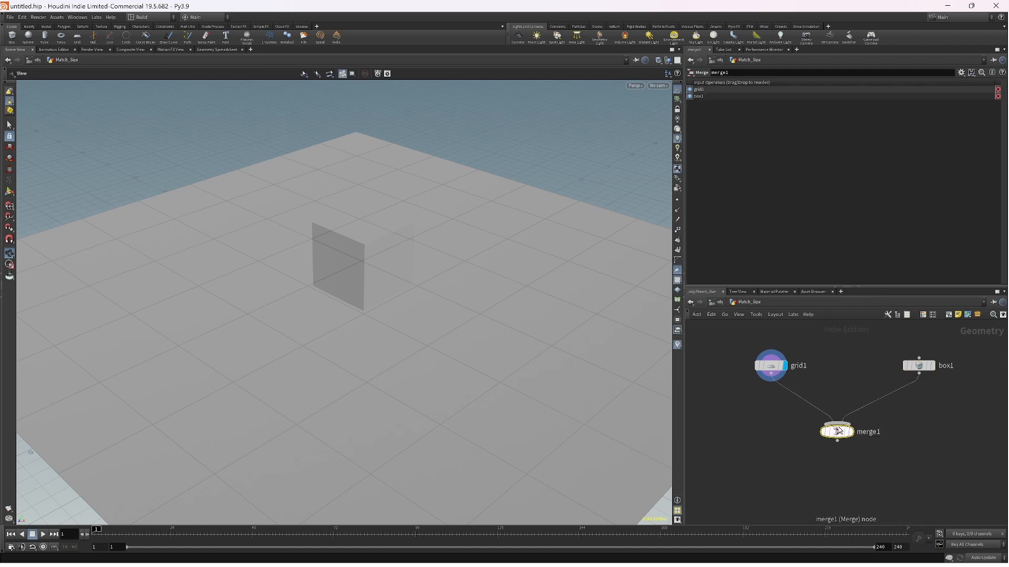
- Insert a Match Size node between the box and the merge, and display the merge's output
right_click(885, 395)
left_click(901, 416)
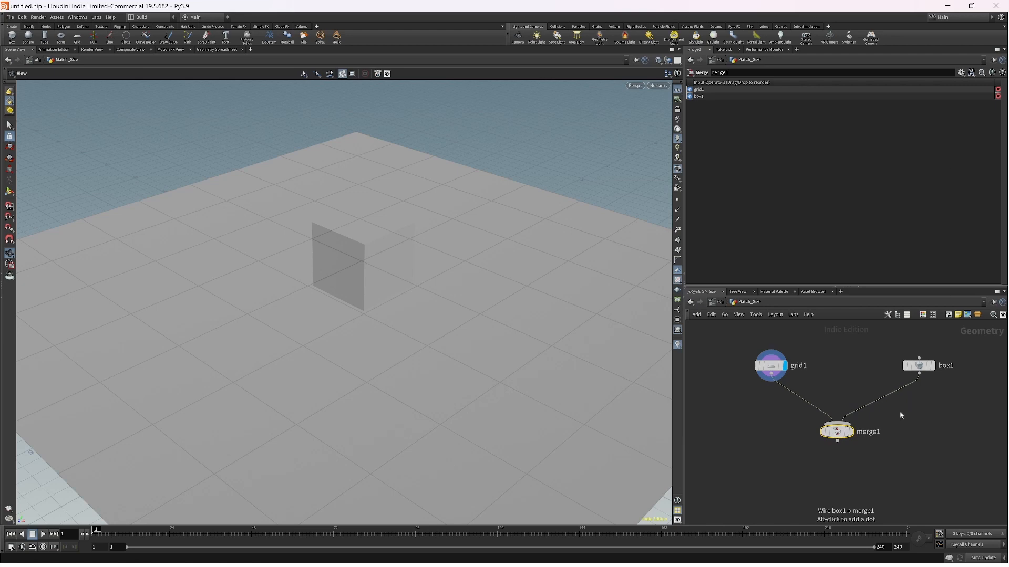
type("m s")
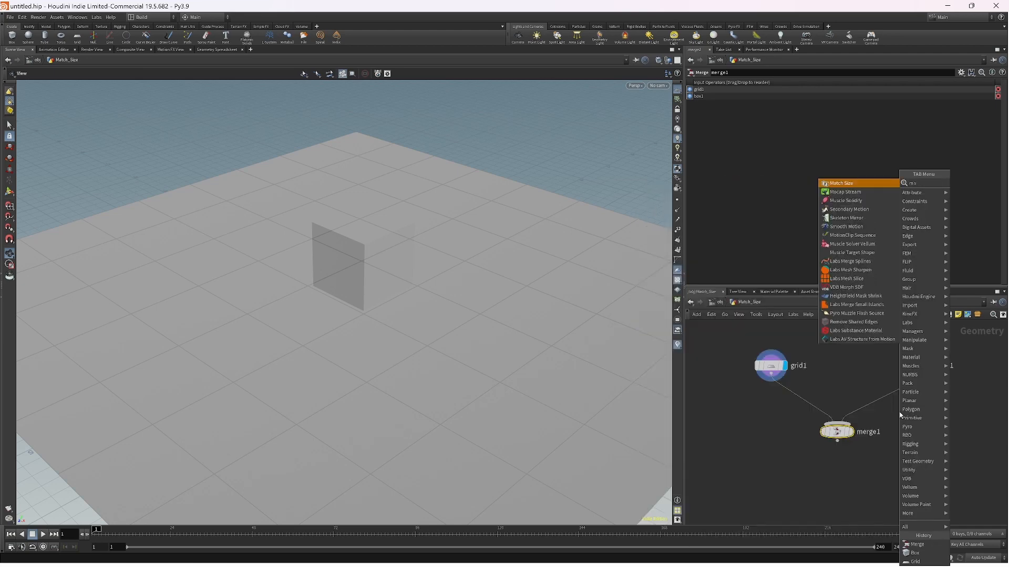
key("Return")
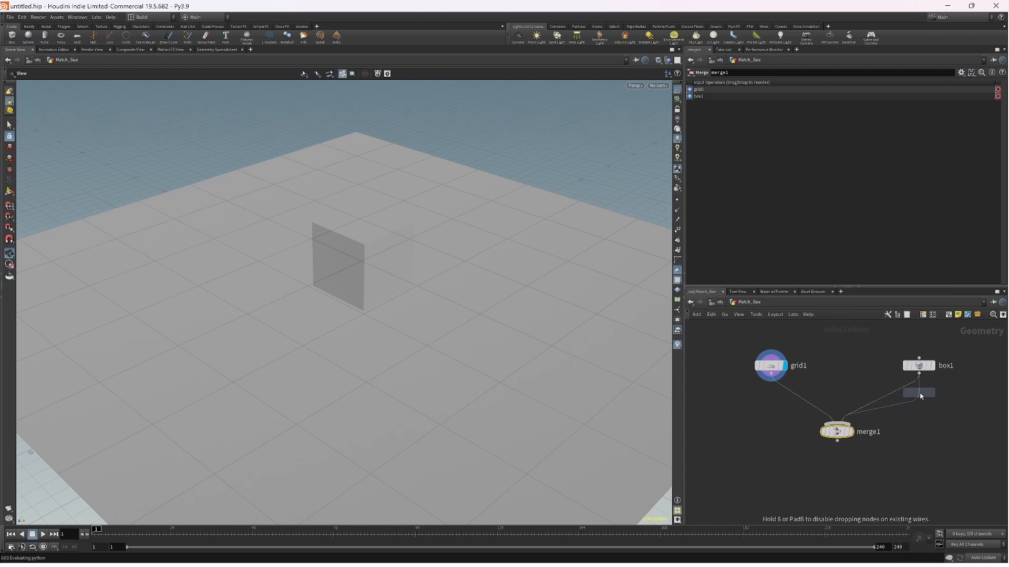
left_click(922, 401)
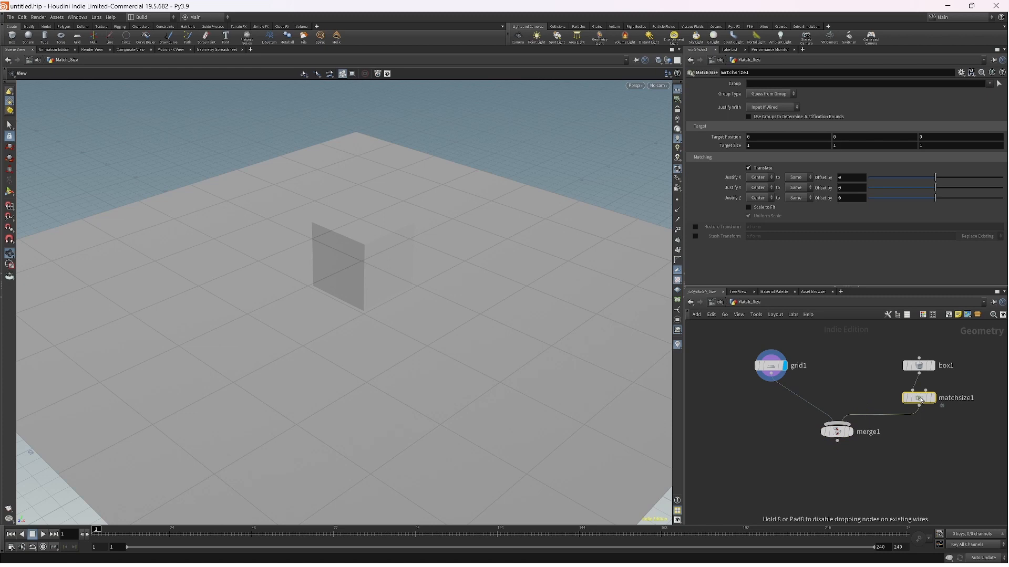
left_click(852, 438)
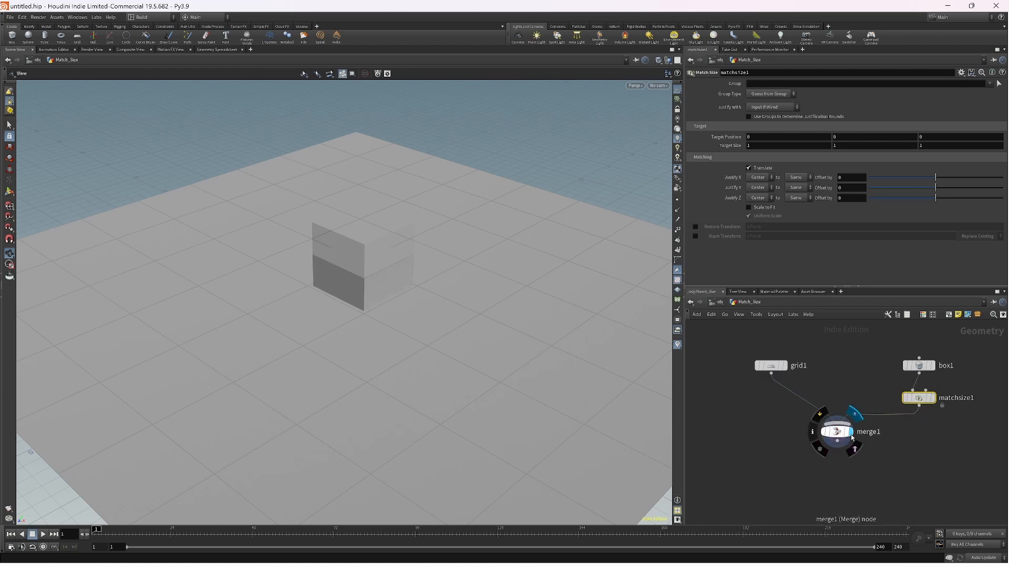
- Hide the Expressions object at the object level and go back inside the Match_Size object
left_click(717, 302)
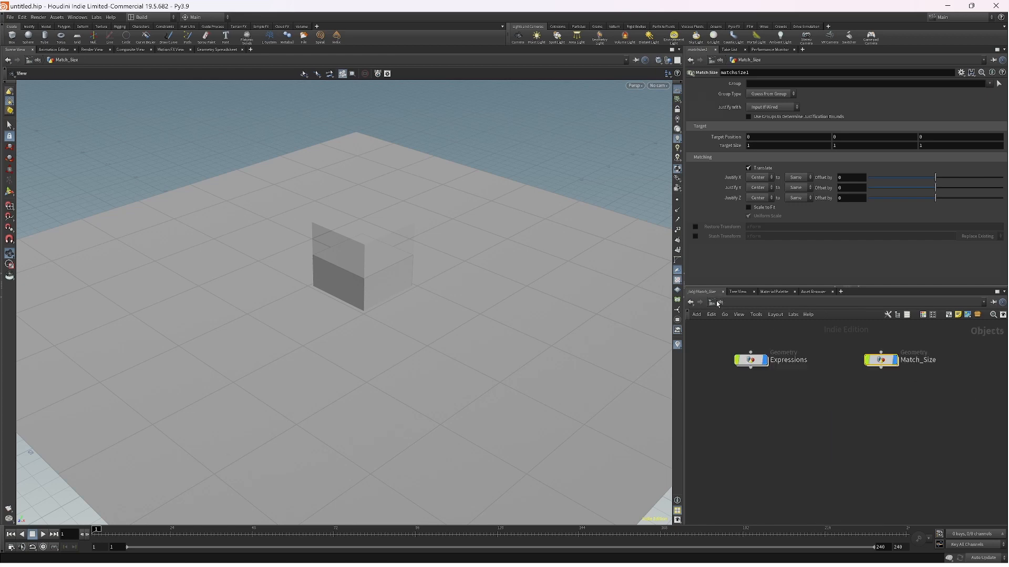
left_click(768, 341)
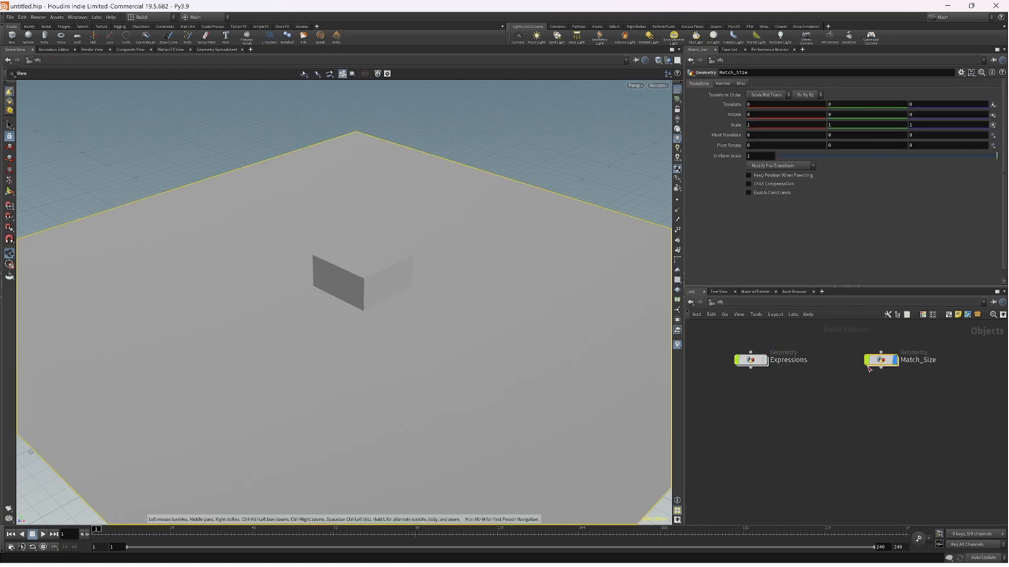
double_click(882, 362)
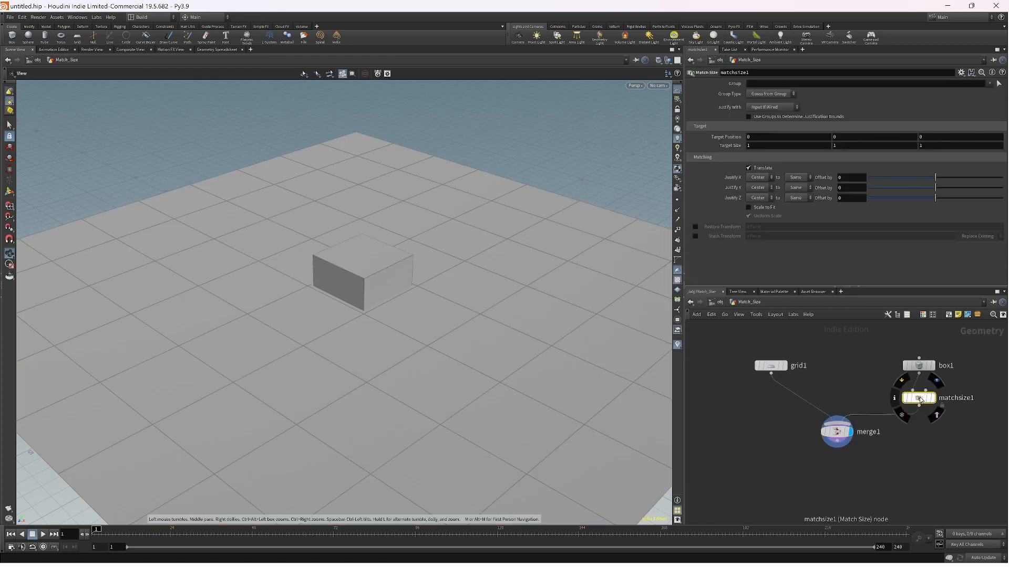
- Set the Match Size node's Justify Y to Min
left_click(755, 190)
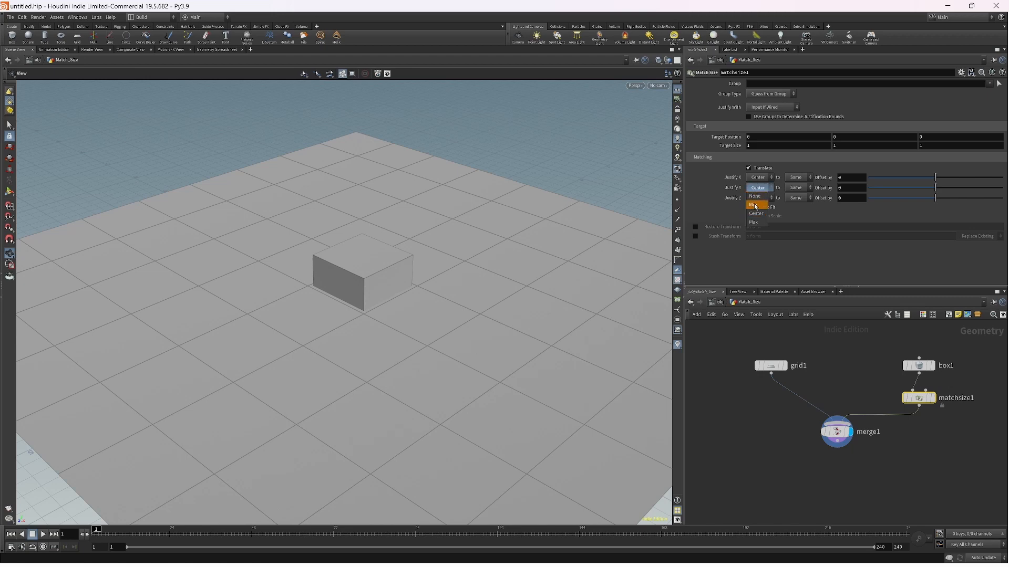
left_click(756, 206)
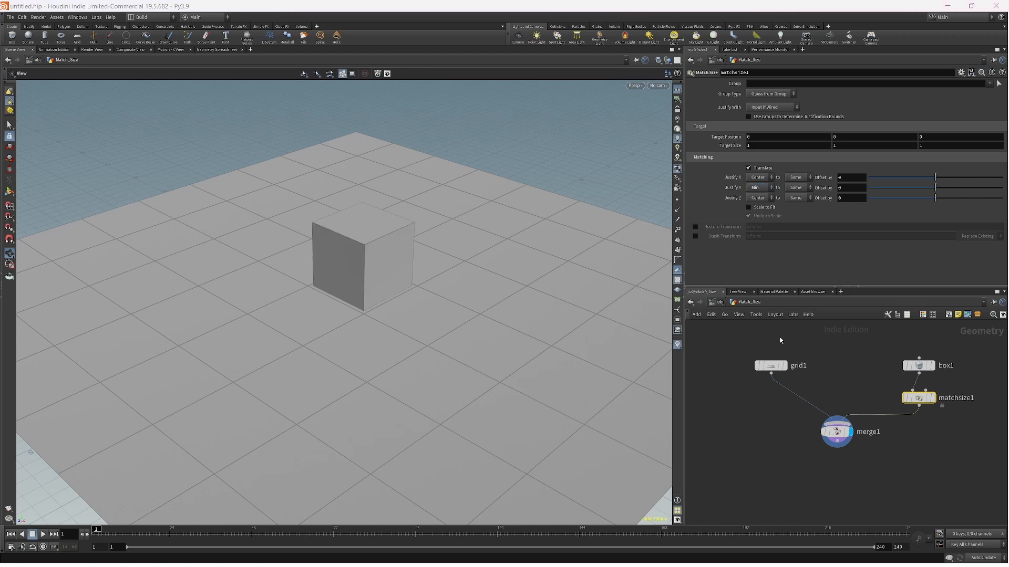
- Test the setup by raising the grid's Y center to 1, and undo the change
left_click(771, 370)
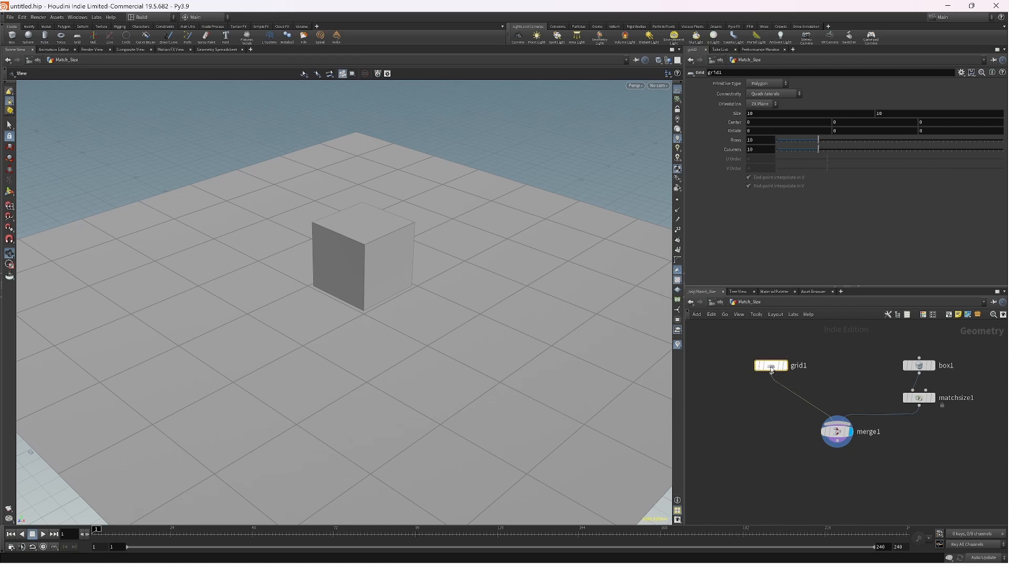
left_click_drag(838, 123, 800, 116)
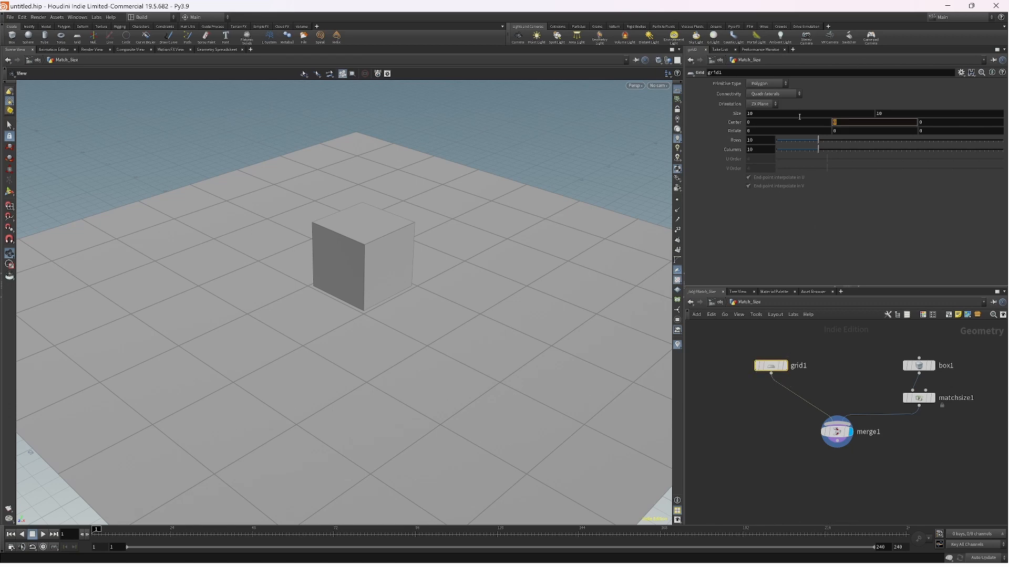
type("1")
key("Return")
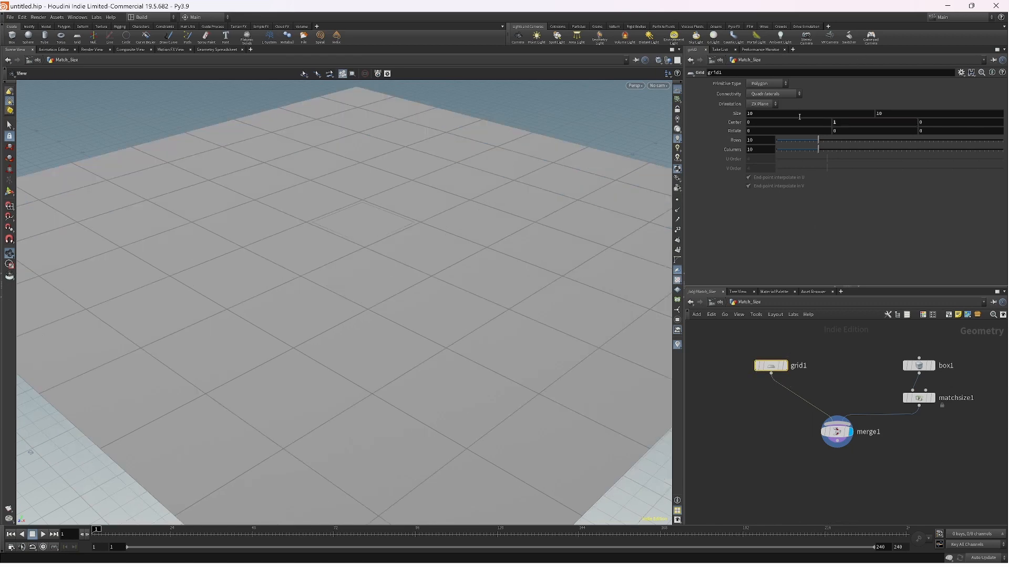
key("ctrl+z")
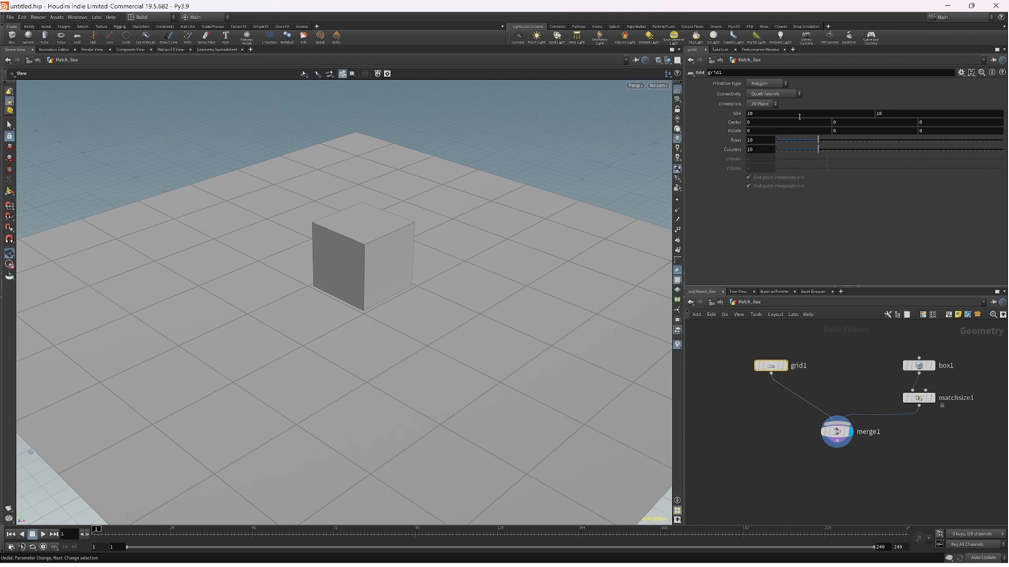
- Examine the Justify With options of the Match Size node without changing the selection
left_click(918, 399)
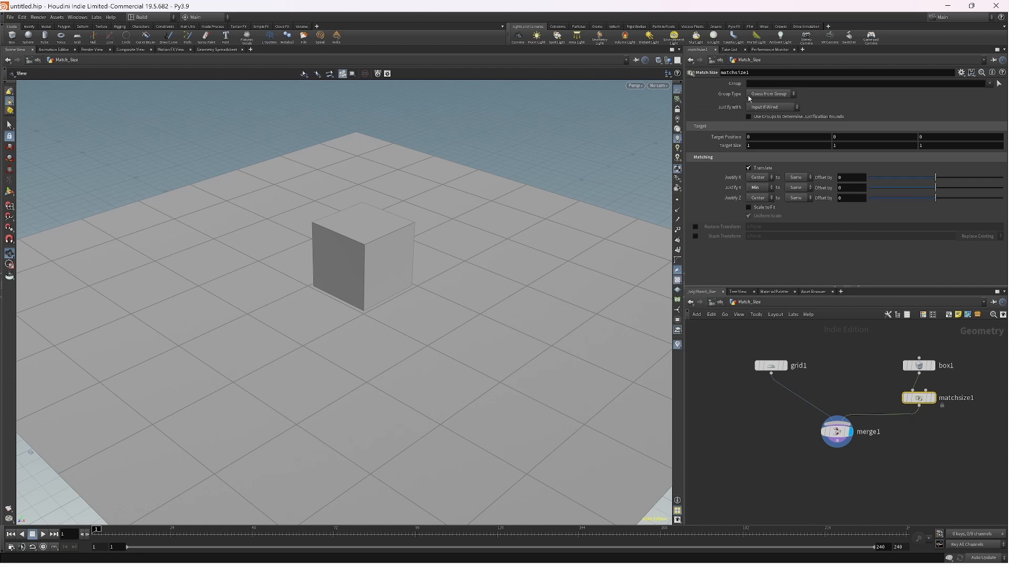
left_click(761, 109)
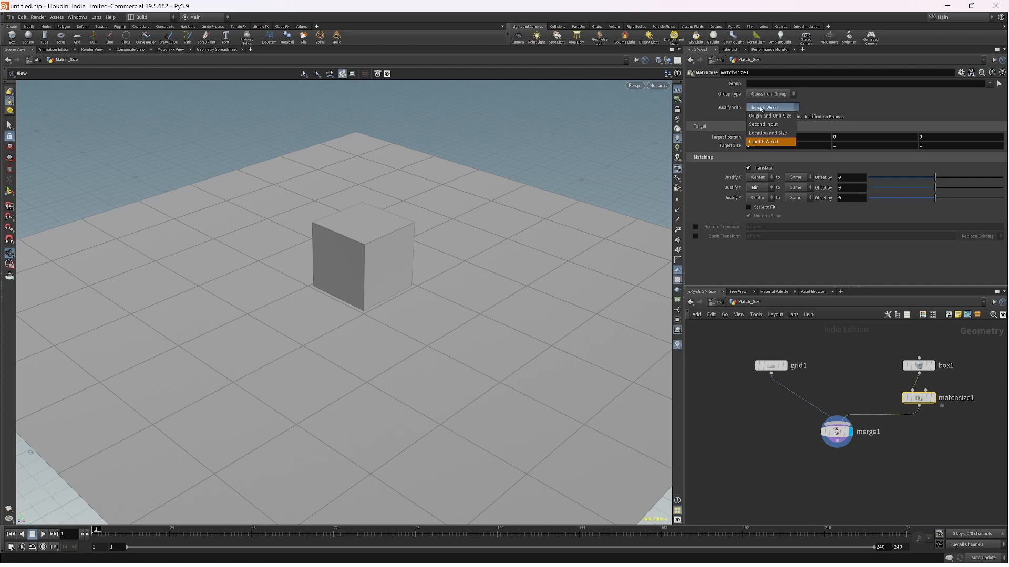
left_click(703, 110)
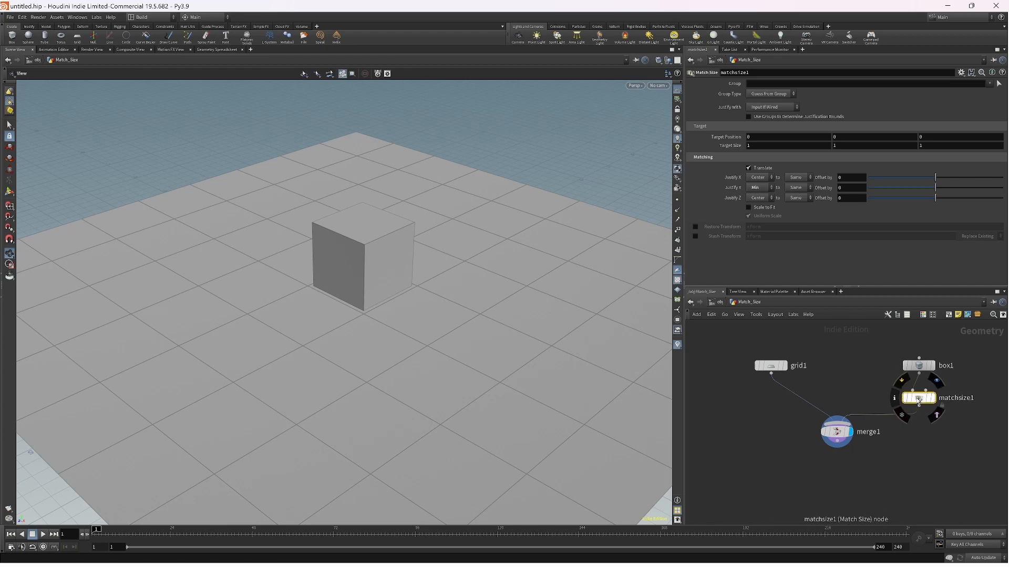
- Insert a Transform node between the grid and the merge, and wire its output into the Match Size node's second input
right_click(795, 395)
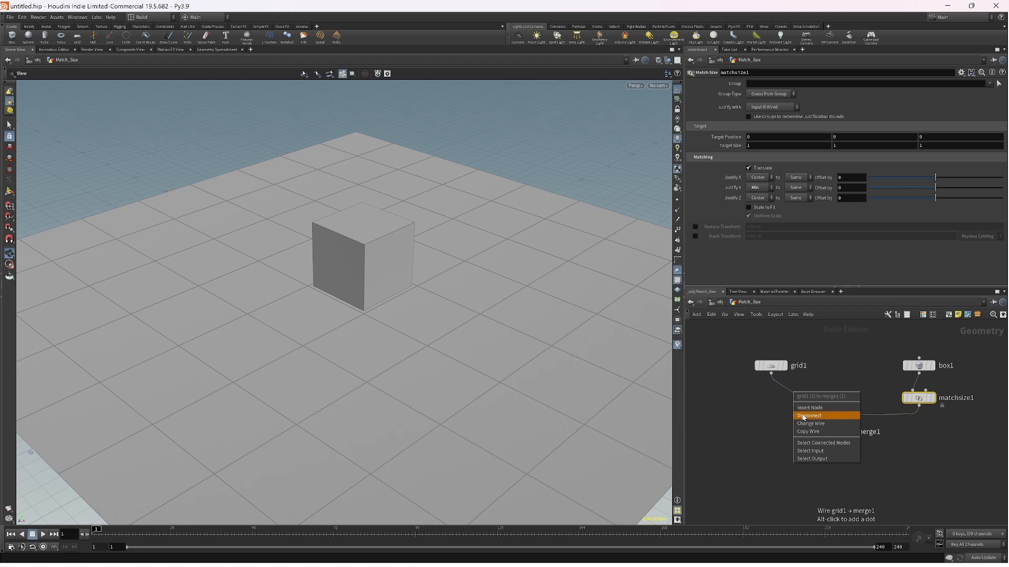
left_click(806, 409)
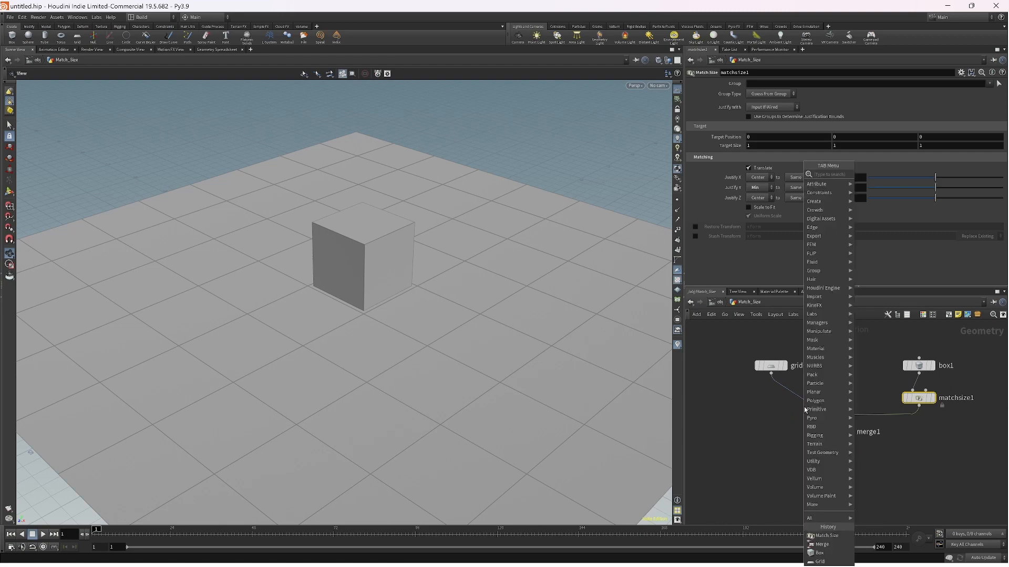
type("tran")
key("Return")
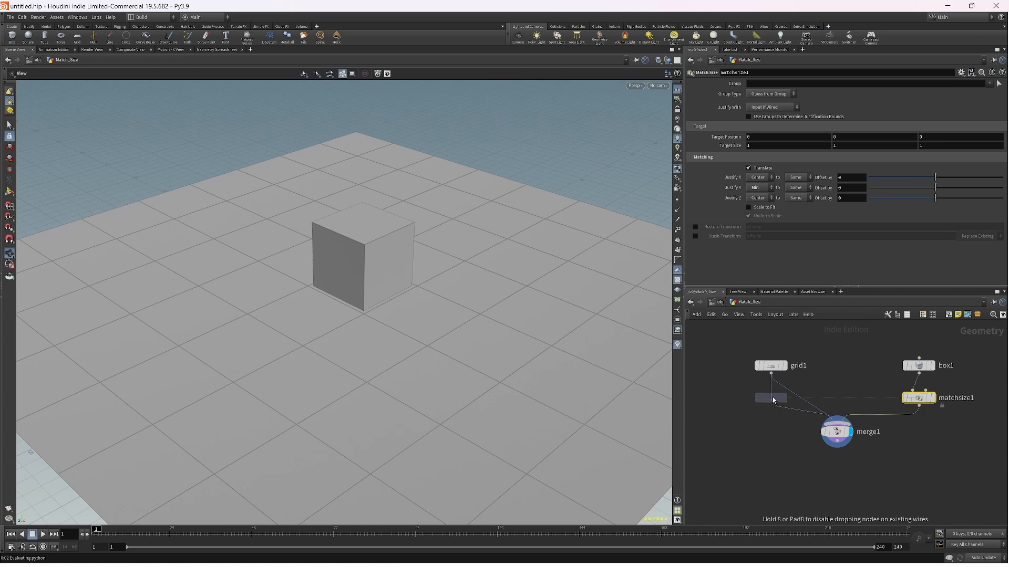
left_click(773, 400)
left_click(926, 390)
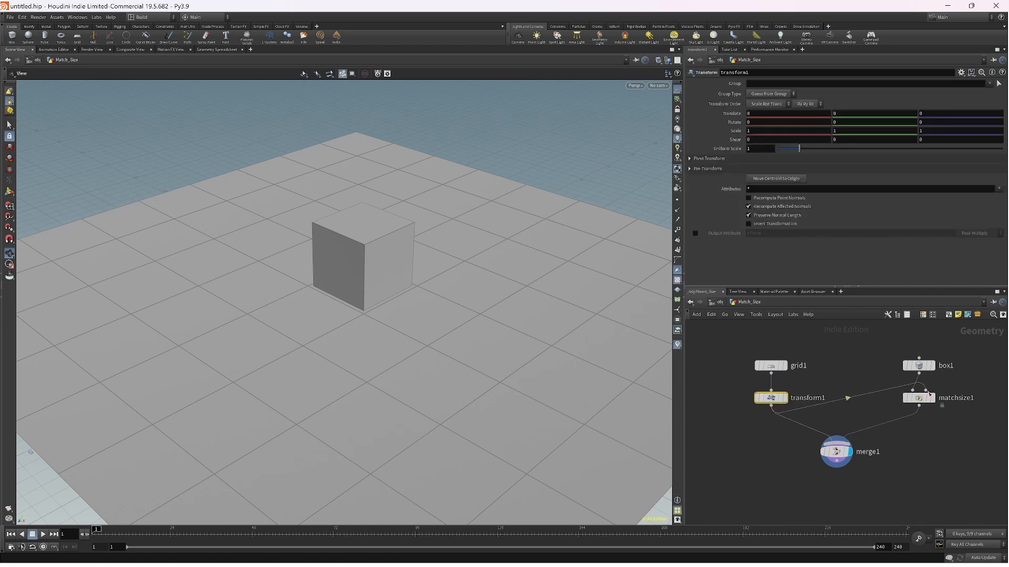
left_click(771, 406)
- Test the link by setting the grid Transform's Y translate to 1, and undo the change
left_click(771, 398)
left_click(850, 113)
type("1")
key("Return")
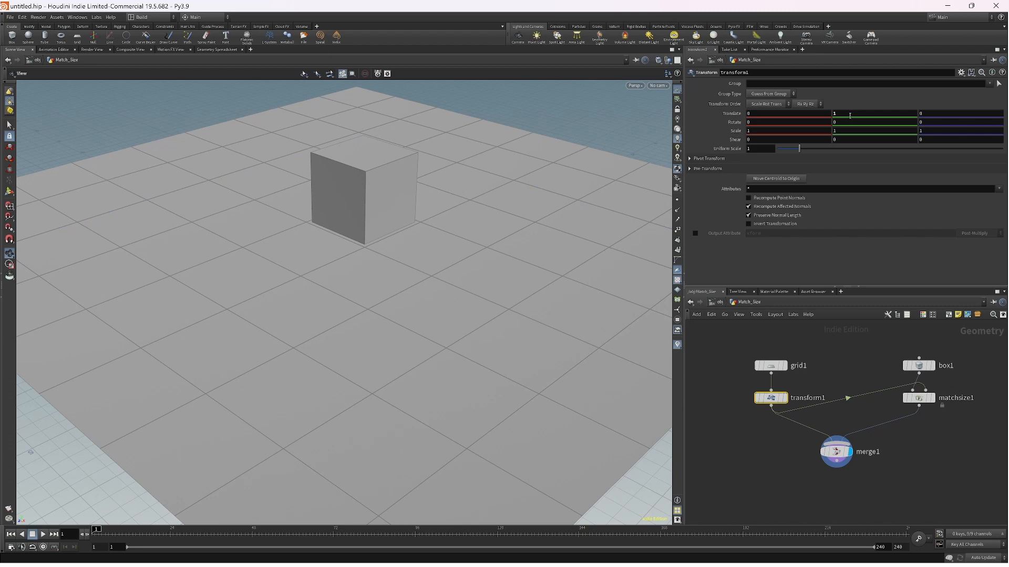
key("ctrl+z")
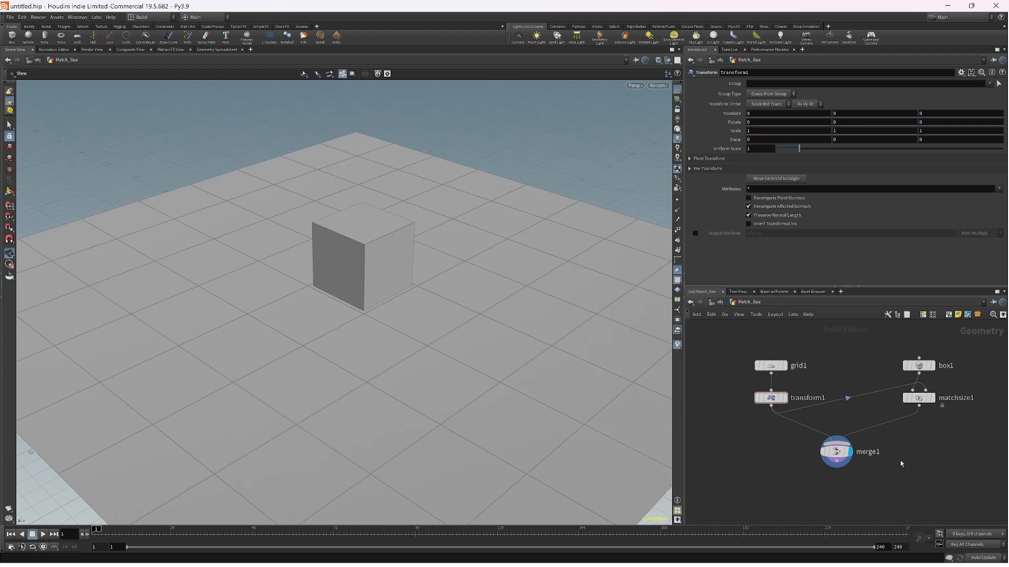